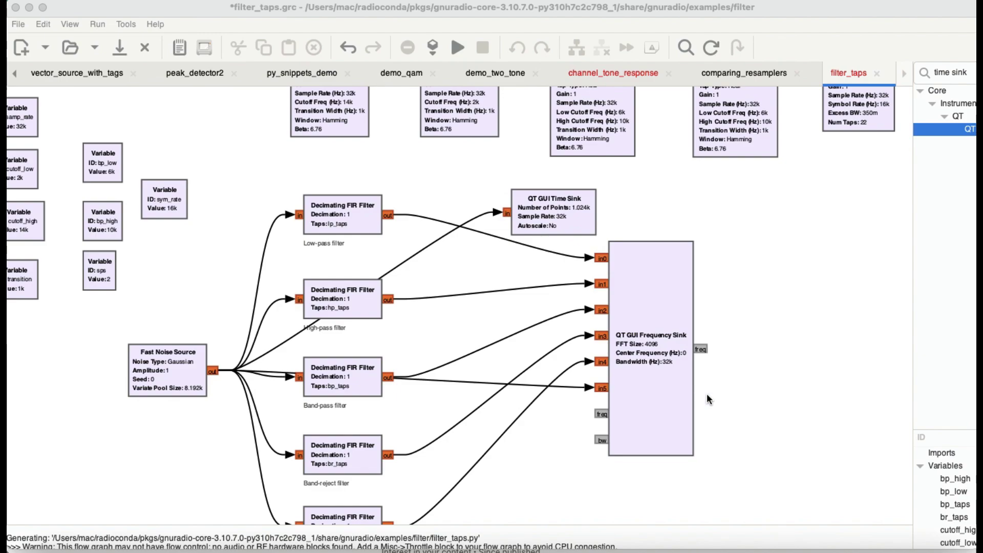
# Step: Open the Fast Noise Source properties, view the available noise types, and close them without changing anything
pyautogui.click(735, 400)
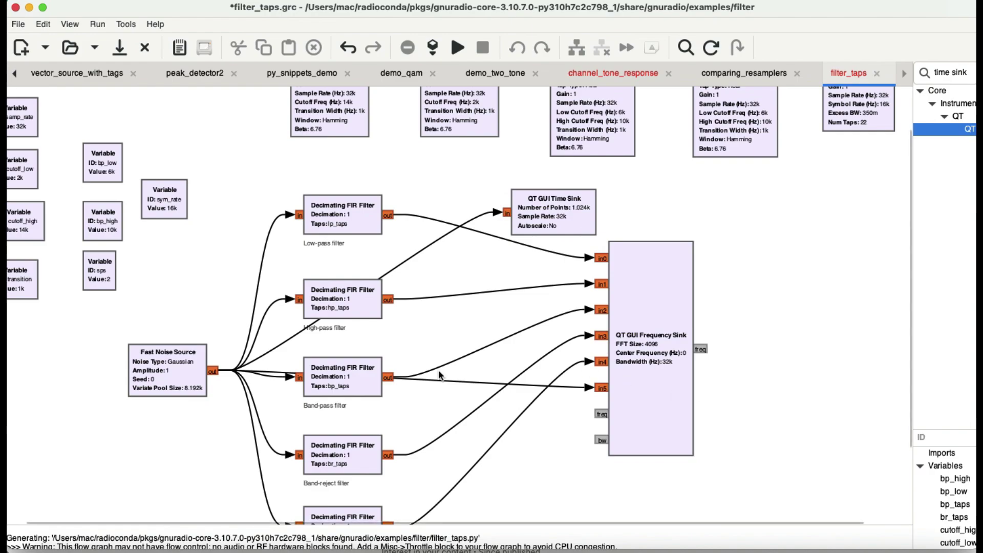
pyautogui.click(178, 388)
pyautogui.doubleClick(177, 383)
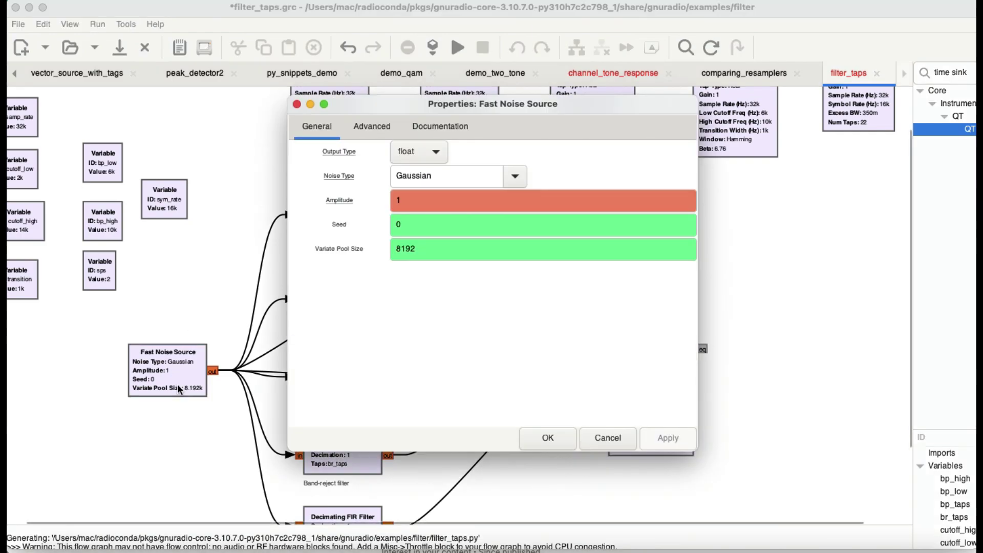
pyautogui.click(516, 179)
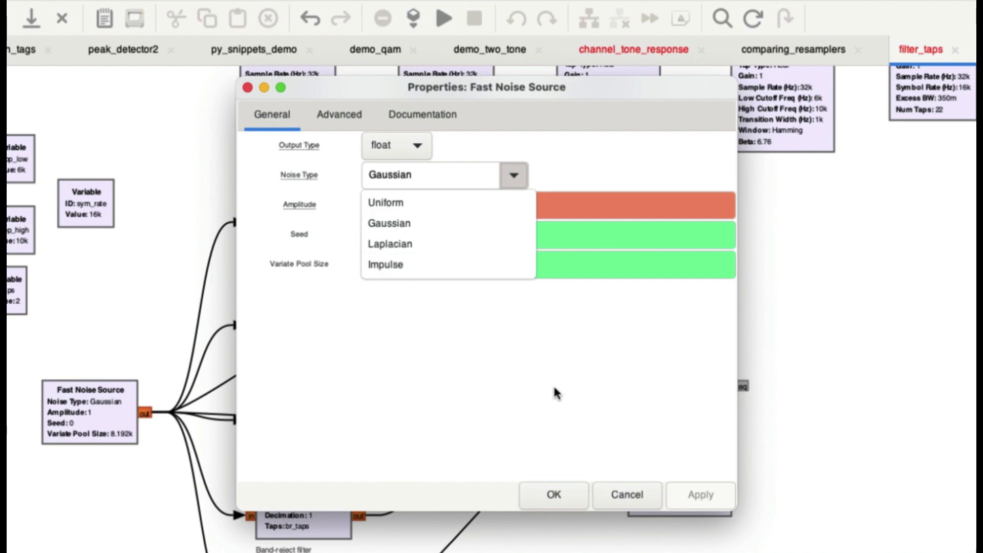
pyautogui.click(558, 499)
pyautogui.click(554, 495)
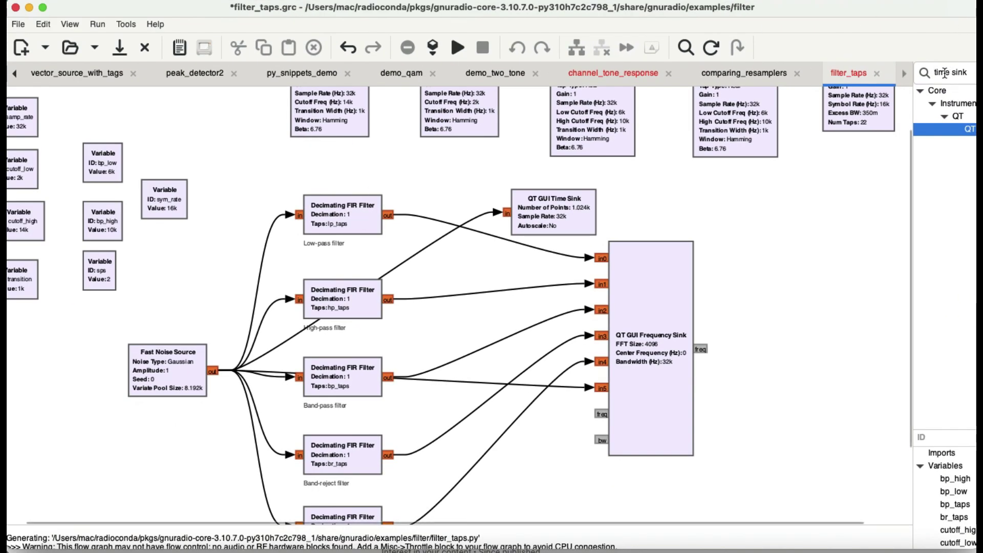
# Step: Search the block library for "low pass", widening the block list to read the full block names and narrowing it again
pyautogui.tripleClick(945, 73)
pyautogui.write('low')
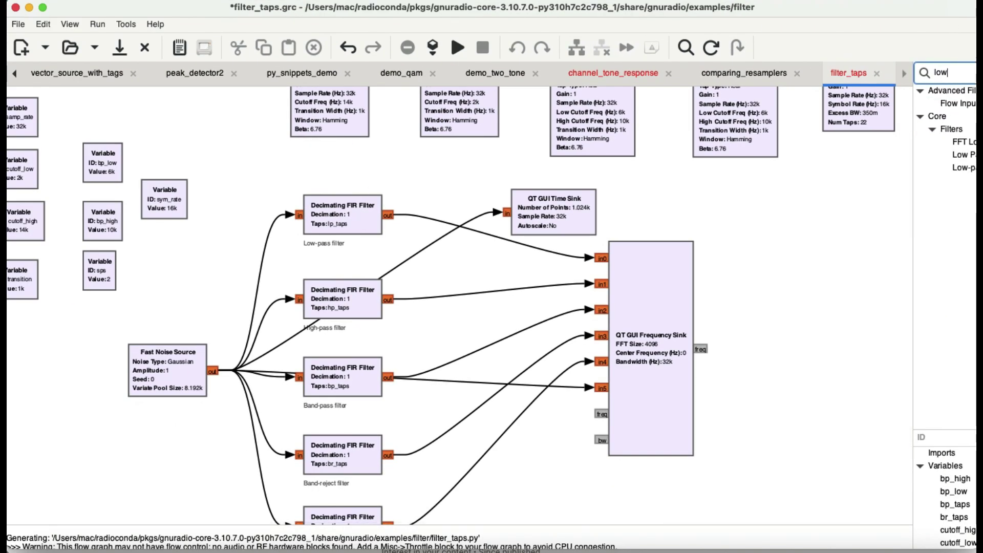
pyautogui.write(' pass')
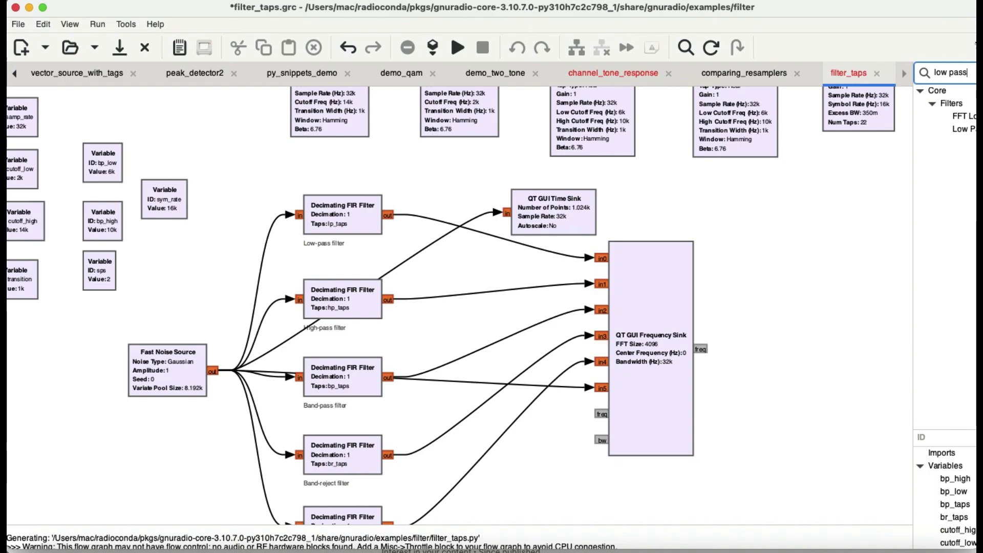
pyautogui.moveTo(916, 126); pyautogui.dragTo(780, 153)
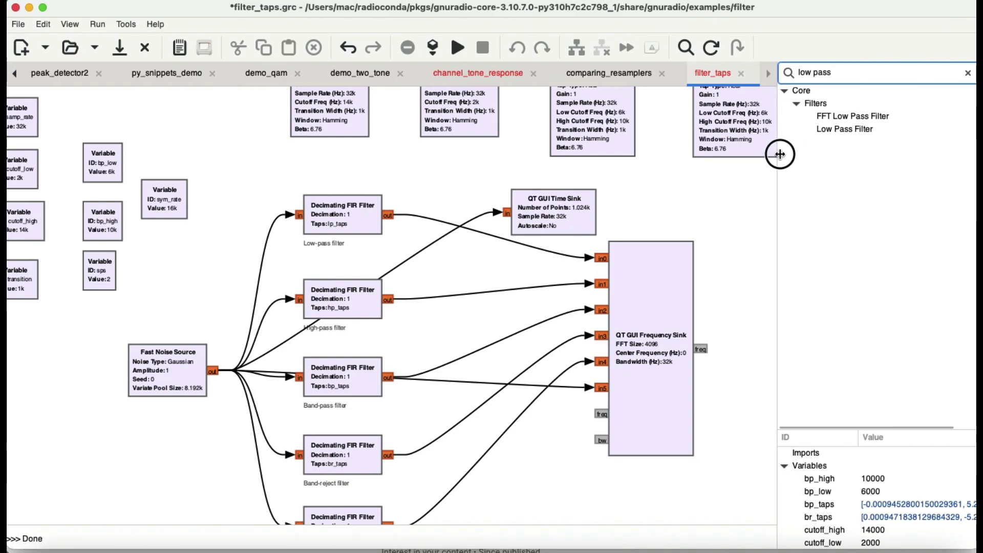
pyautogui.moveTo(856, 131)
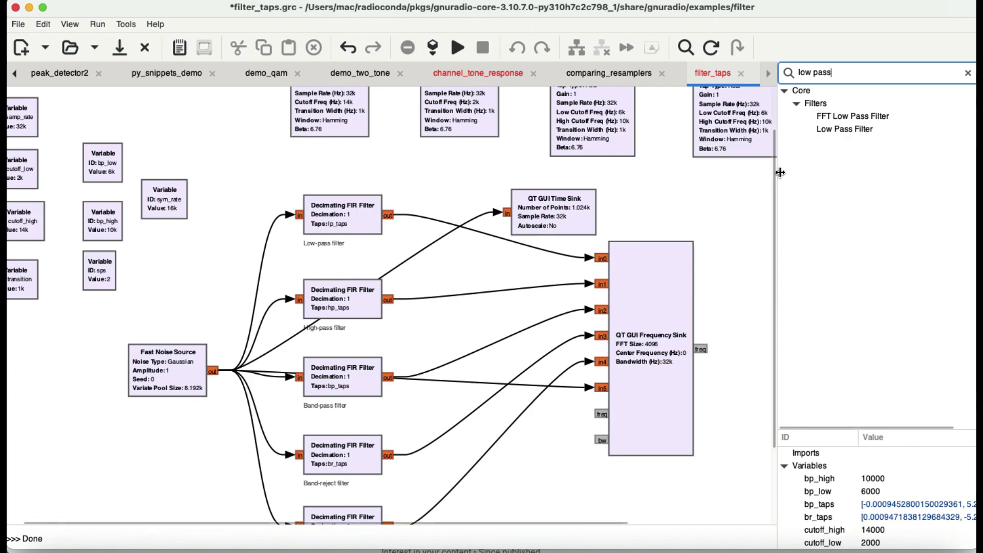
pyautogui.click(778, 173)
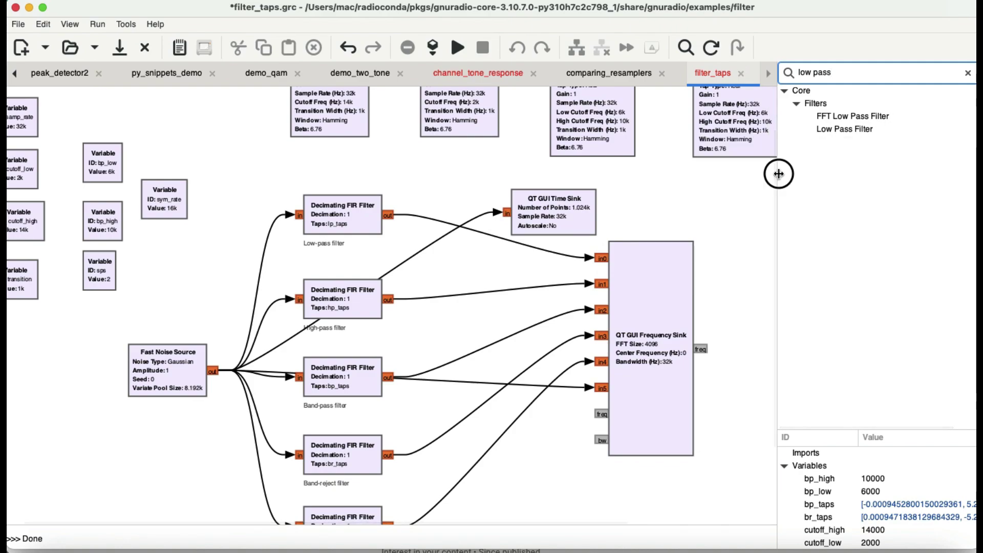
pyautogui.moveTo(778, 173); pyautogui.dragTo(944, 158)
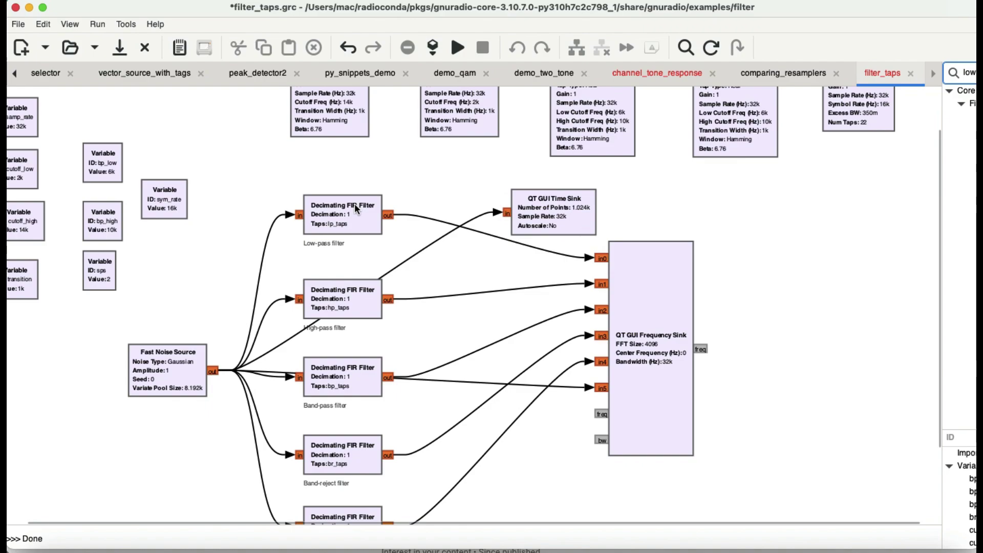
# Step: Inspect the type, decimation, taps and sample delay settings of the low-pass Decimating FIR Filter
pyautogui.doubleClick(354, 204)
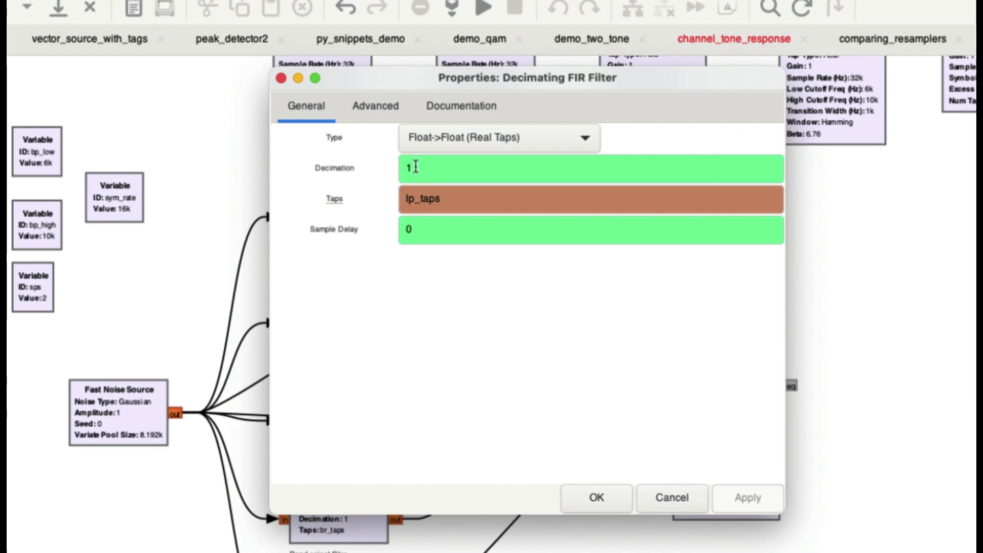
pyautogui.moveTo(408, 171)
pyautogui.click(600, 493)
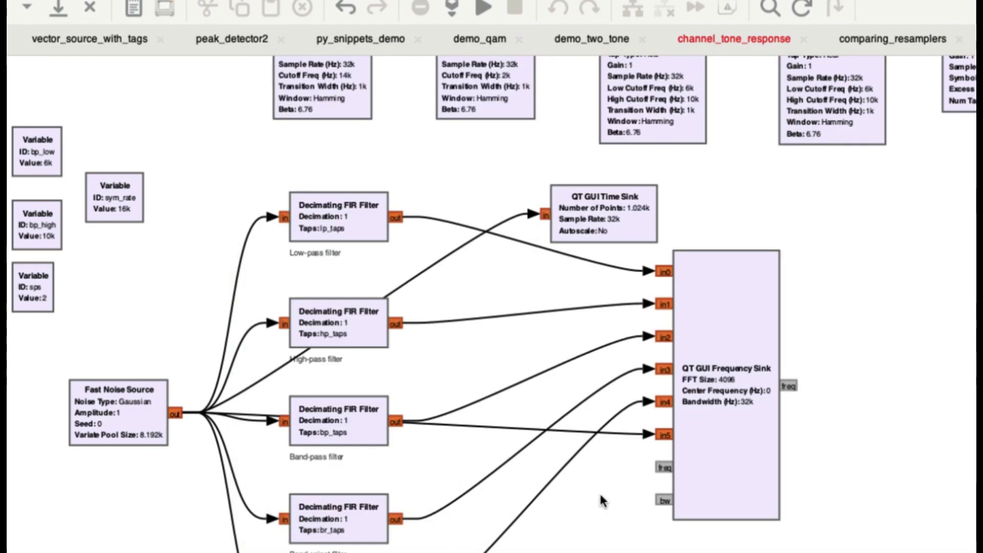
# Step: Review the Low-pass Filter Taps parameters and locate the cutoff_high variable that its cutoff frequency refers to
pyautogui.scroll(3, 576, 408)
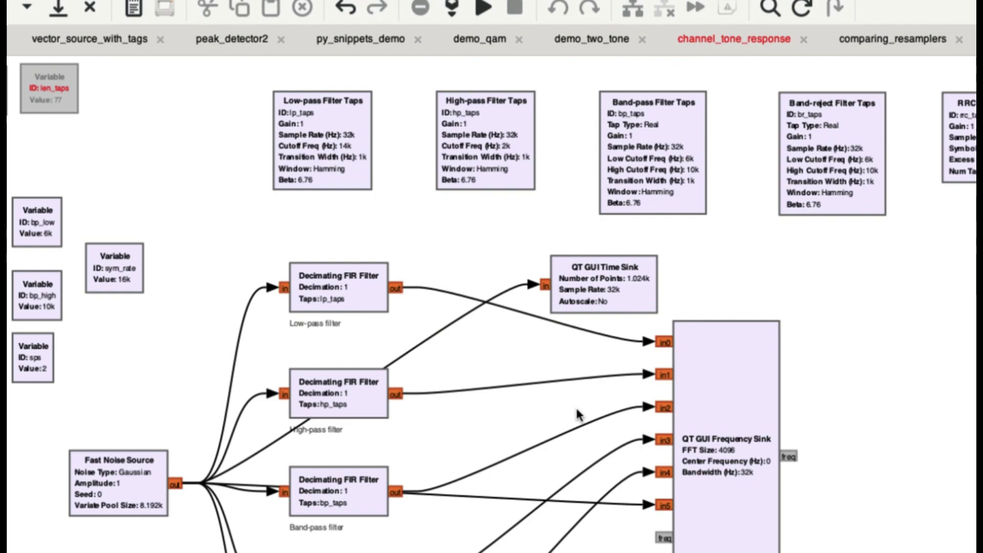
pyautogui.doubleClick(326, 145)
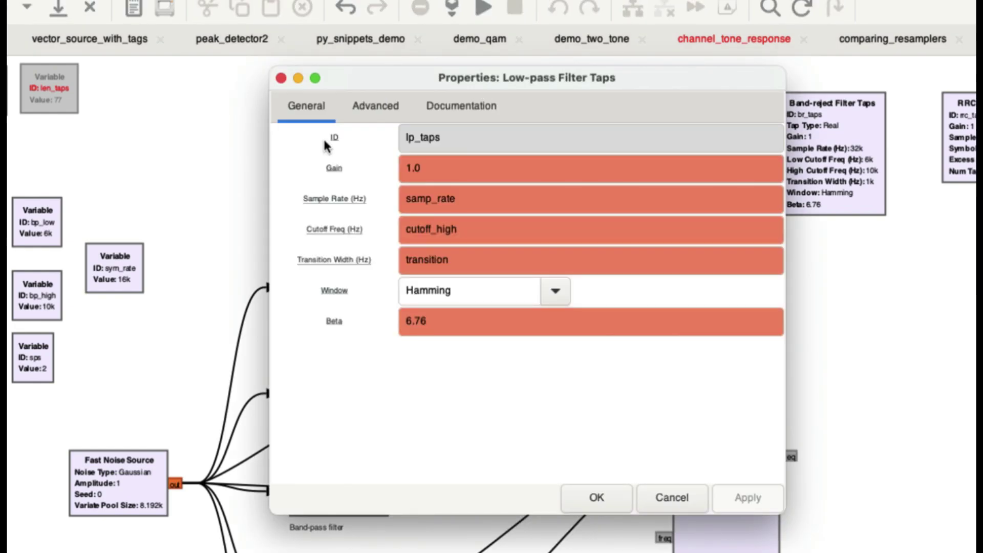
pyautogui.moveTo(455, 203)
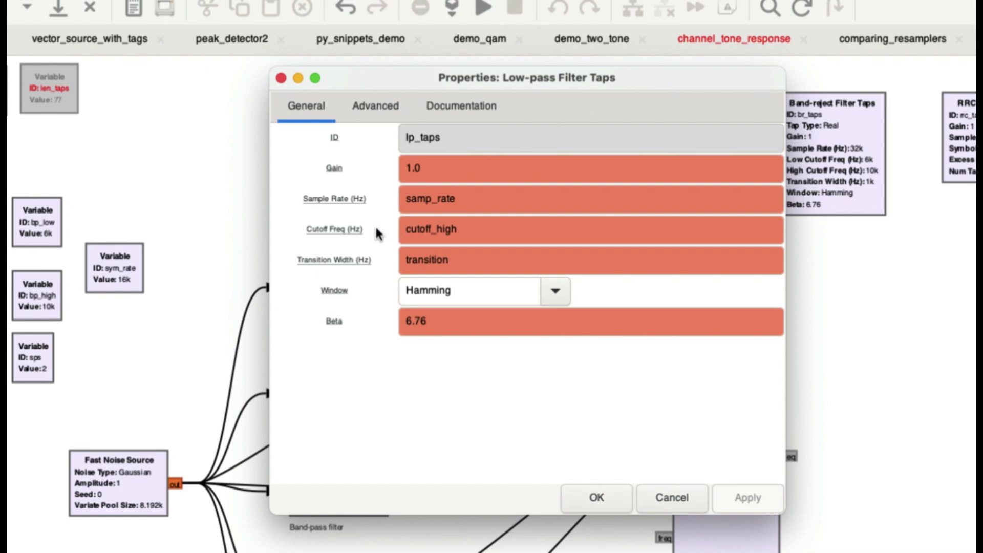
pyautogui.moveTo(476, 189)
pyautogui.moveTo(425, 234)
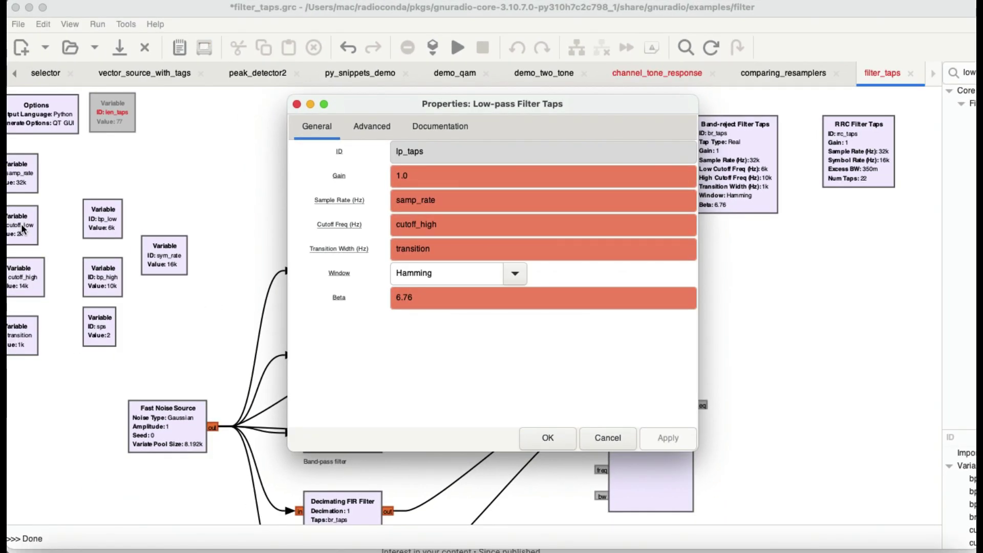
pyautogui.click(23, 277)
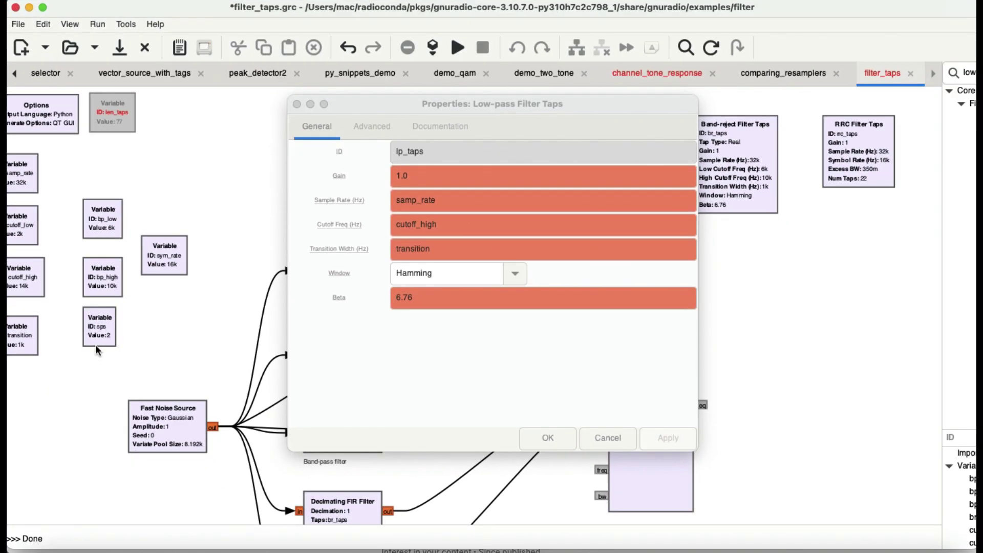
pyautogui.click(547, 439)
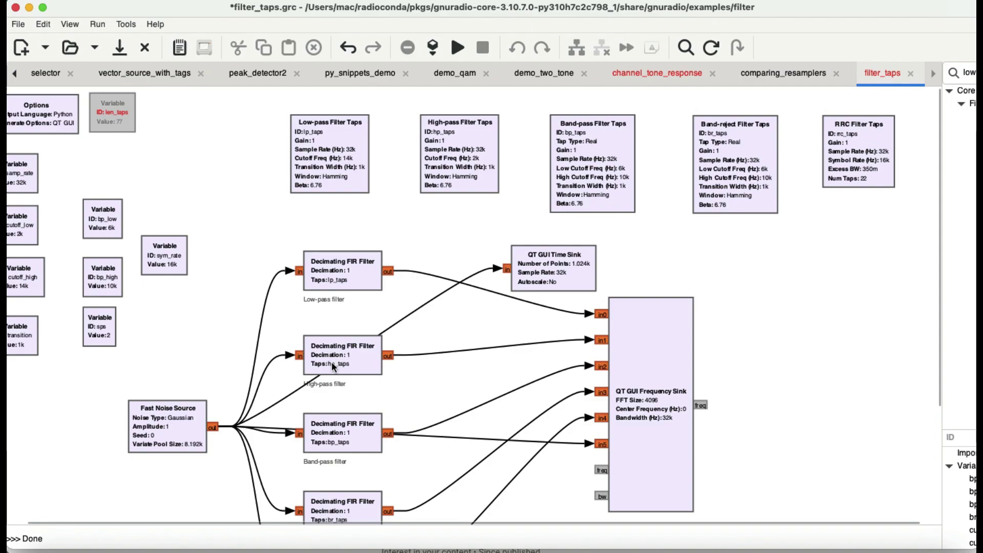
# Step: Inspect the properties of the high-pass Decimating FIR Filter to see which taps it uses
pyautogui.click(332, 362)
pyautogui.doubleClick(331, 362)
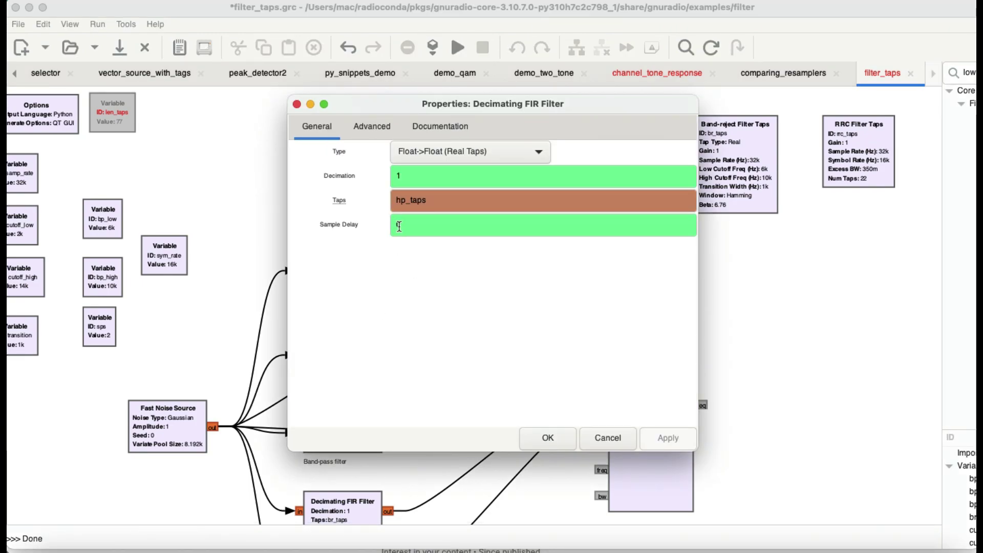
pyautogui.click(297, 104)
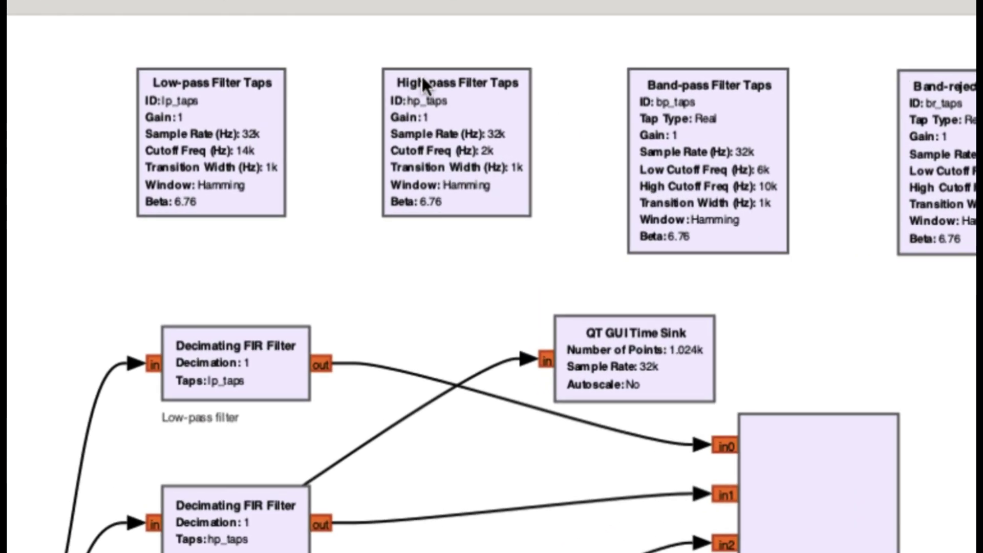
# Step: Review the High-pass Filter Taps parameters, including its sample rate, cutoff frequency and transition width
pyautogui.doubleClick(464, 157)
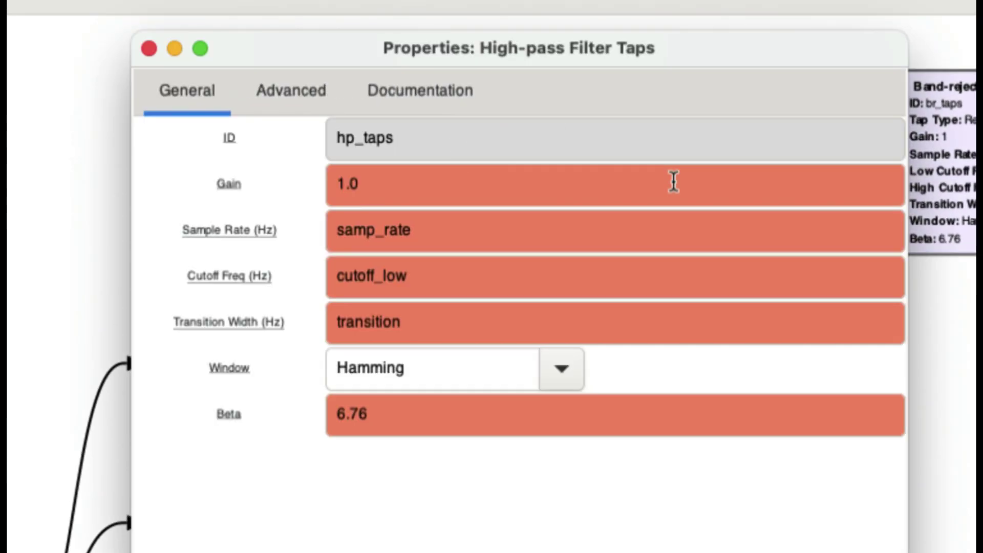
pyautogui.moveTo(429, 247)
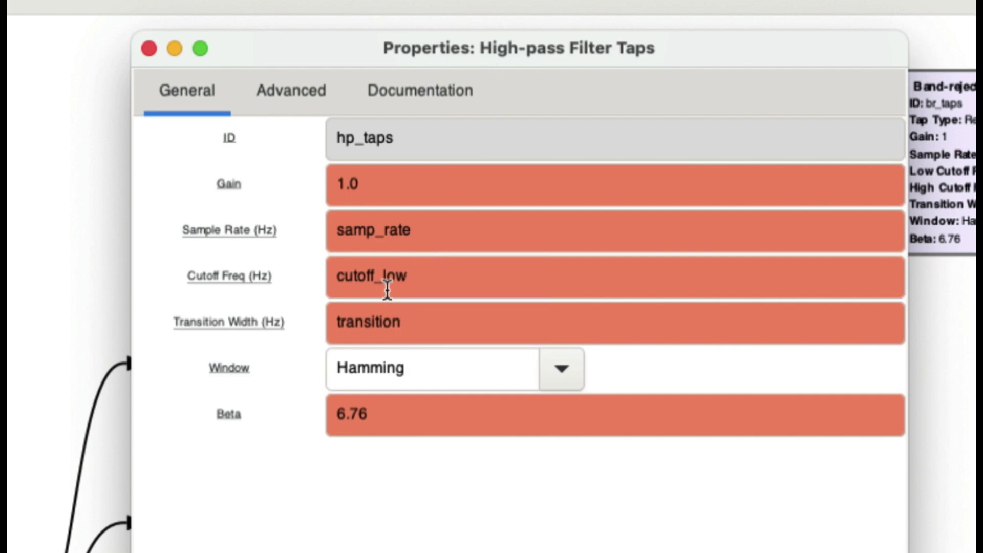
pyautogui.moveTo(390, 323)
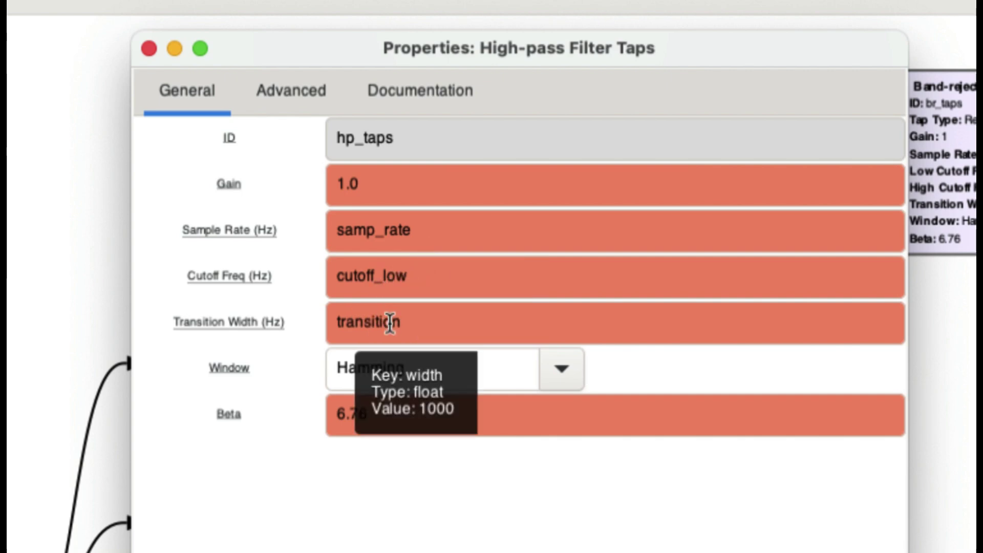
pyautogui.moveTo(379, 288)
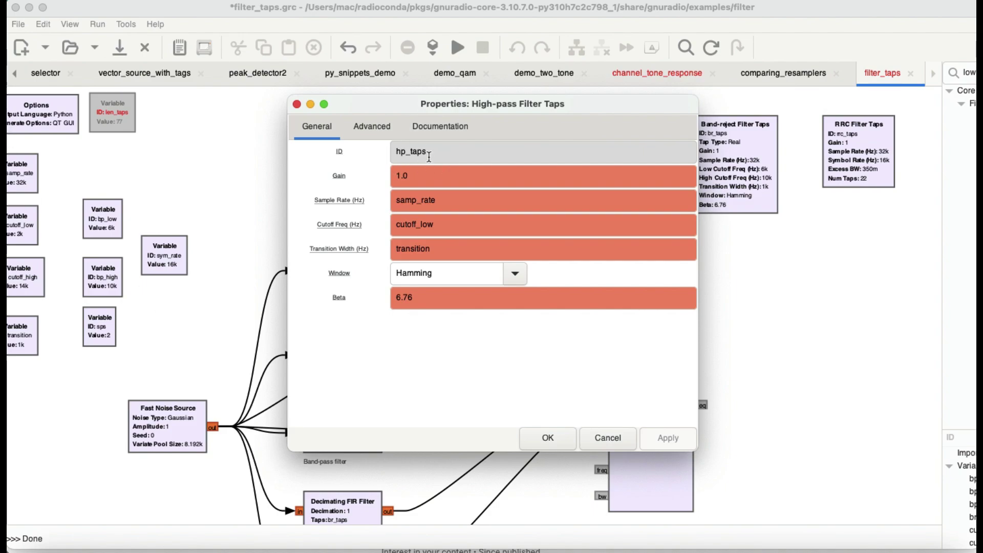
pyautogui.click(555, 438)
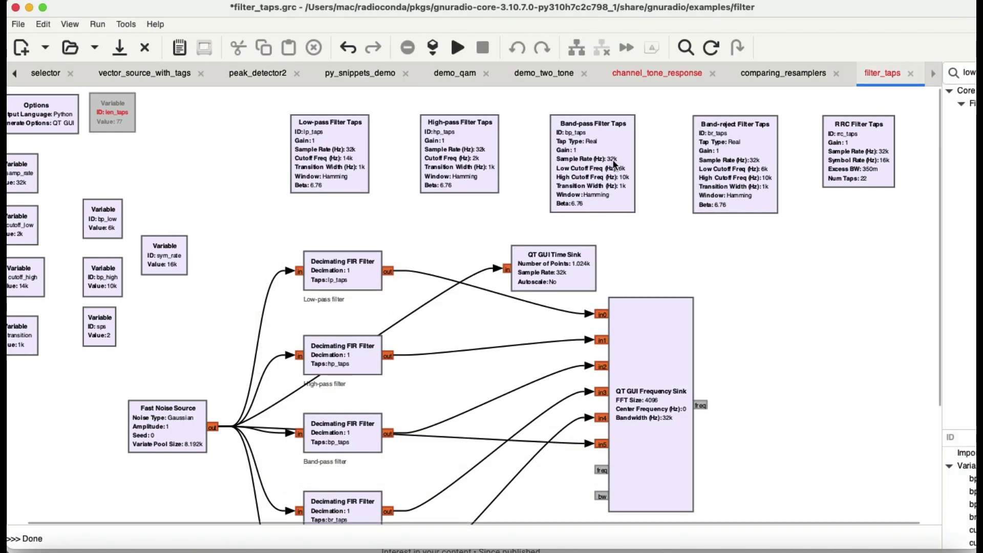
# Step: Inspect the properties of the band-pass Decimating FIR Filter to see which taps it uses
pyautogui.doubleClick(350, 436)
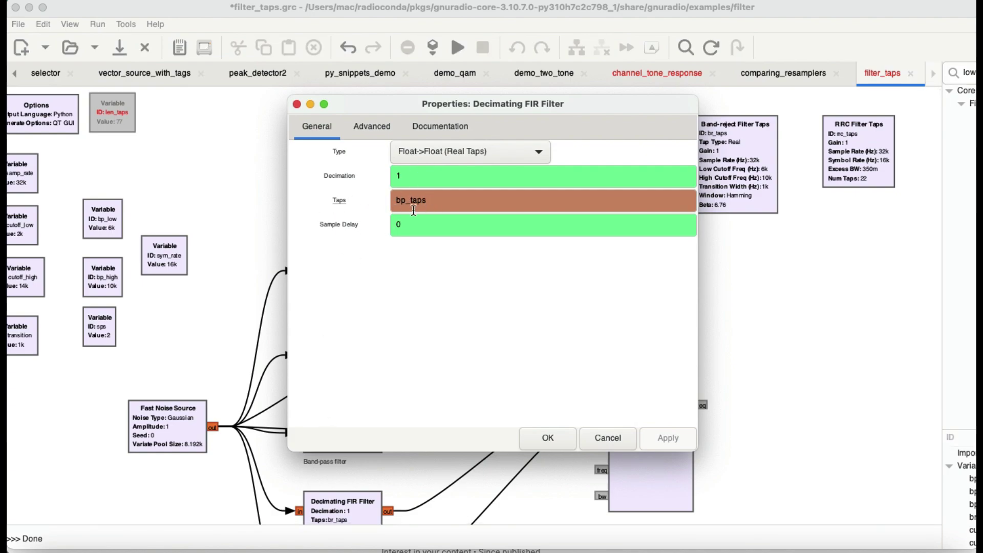
pyautogui.click(298, 105)
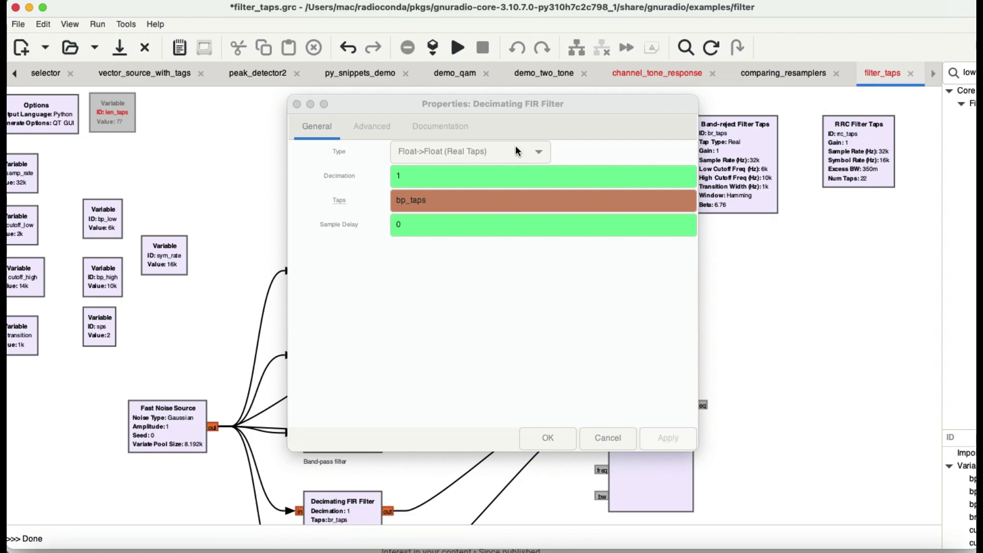
pyautogui.click(548, 438)
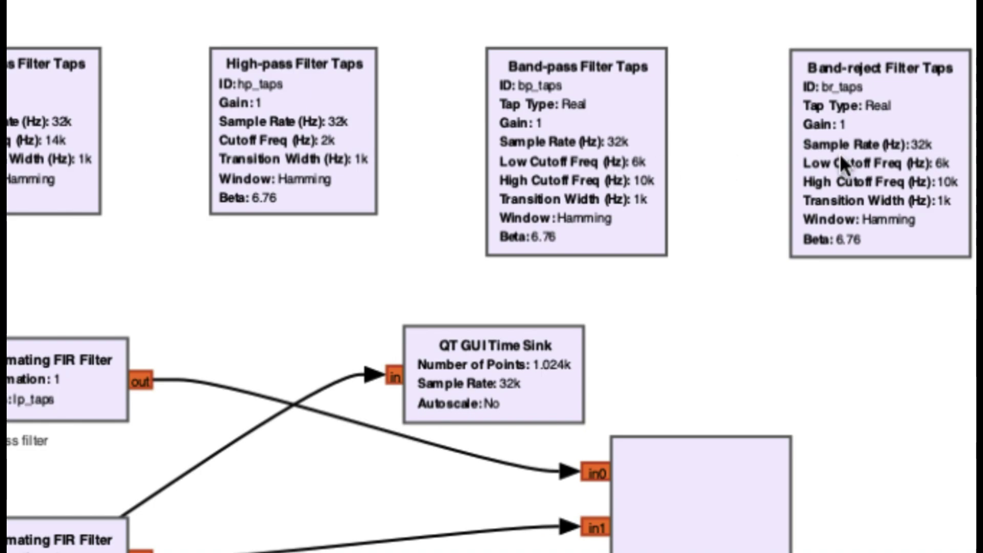
# Step: Review the Band-reject Filter Taps parameters, including its low and high cutoff frequencies
pyautogui.hscroll(1, 805, 191)
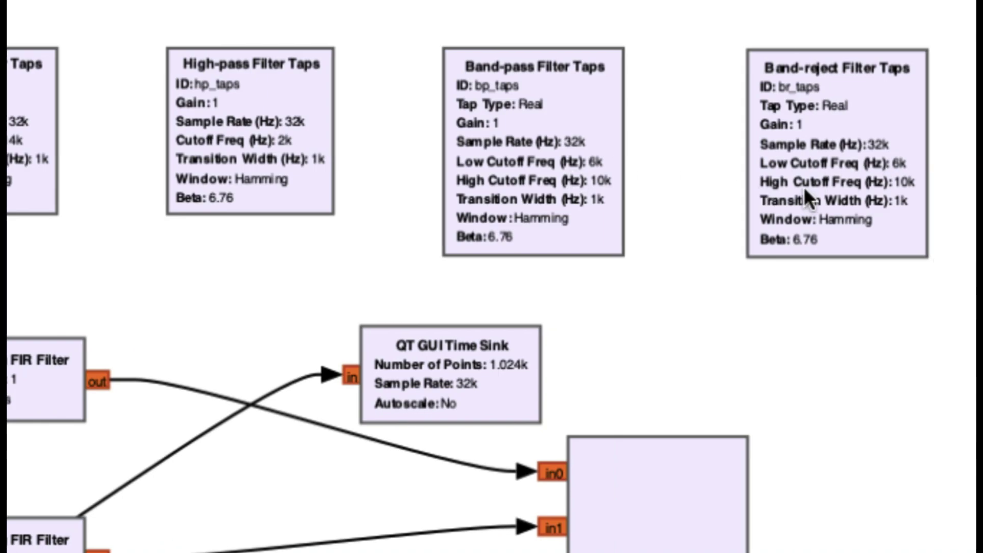
pyautogui.scroll(-3, 805, 191)
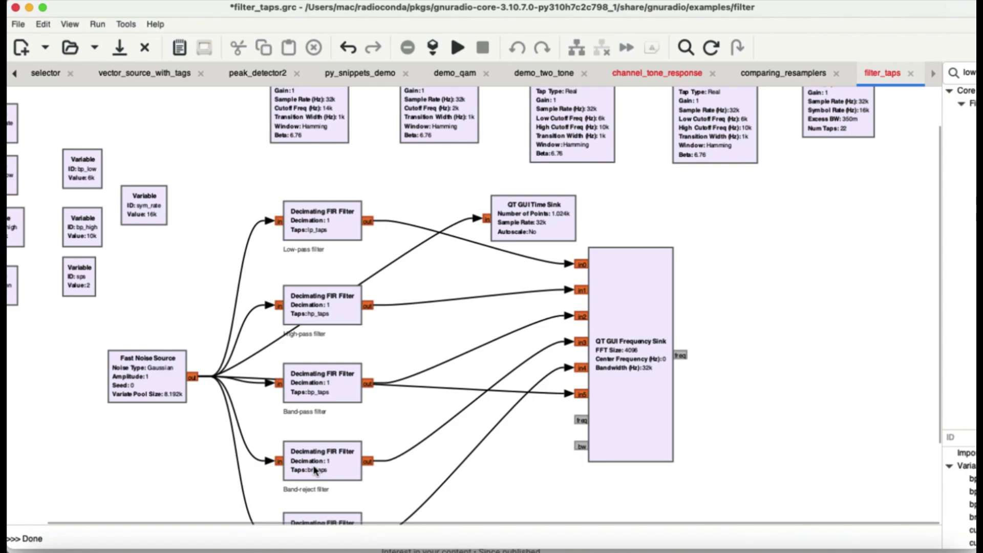
pyautogui.scroll(1, 674, 251)
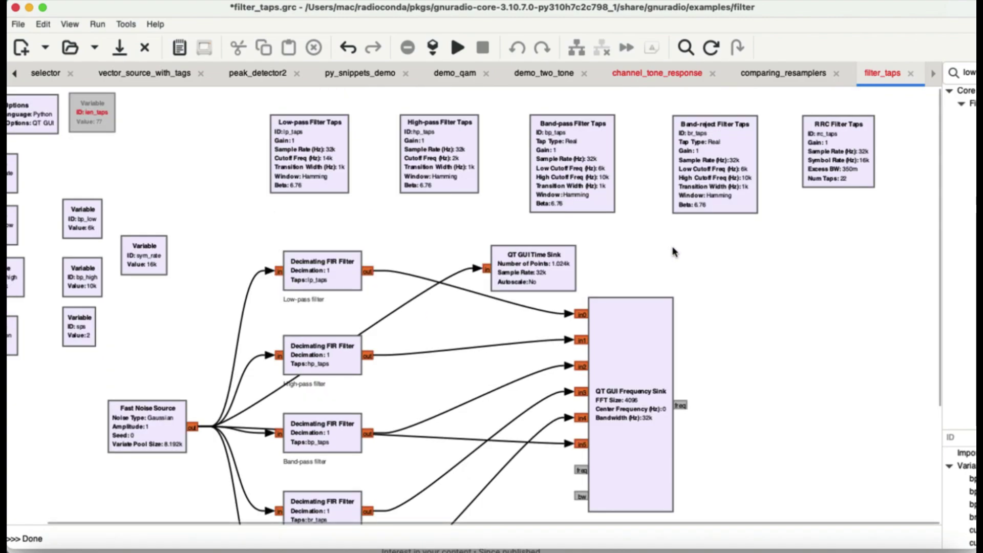
pyautogui.doubleClick(731, 148)
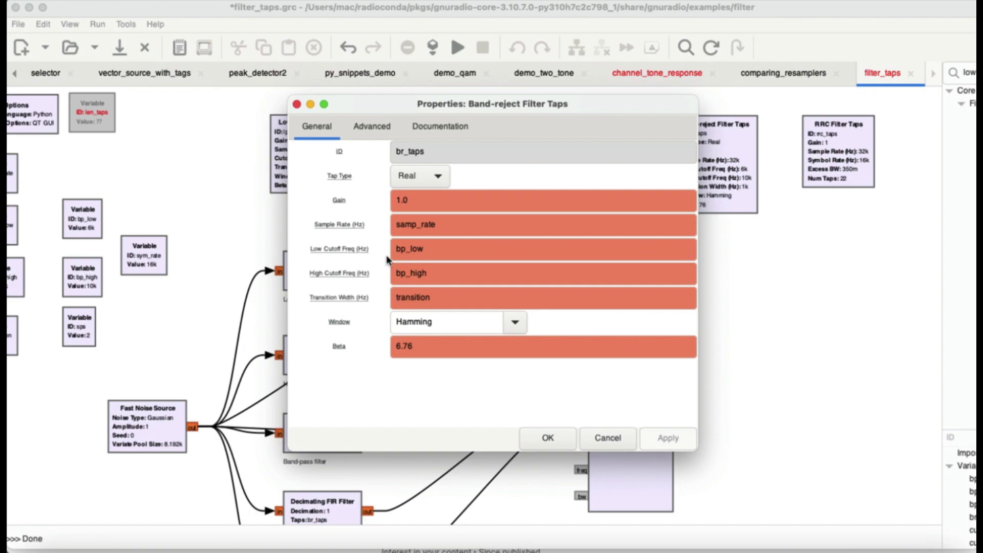
pyautogui.moveTo(433, 257)
pyautogui.moveTo(415, 272)
pyautogui.click(552, 440)
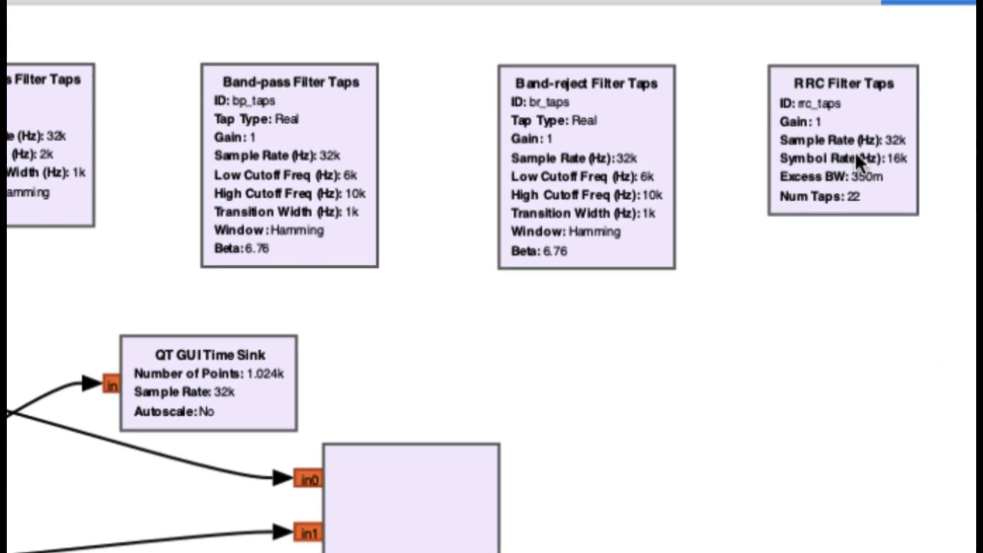
# Step: Review the RRC Filter Taps parameters, including symbol rate, excess bandwidth and number of taps
pyautogui.doubleClick(856, 152)
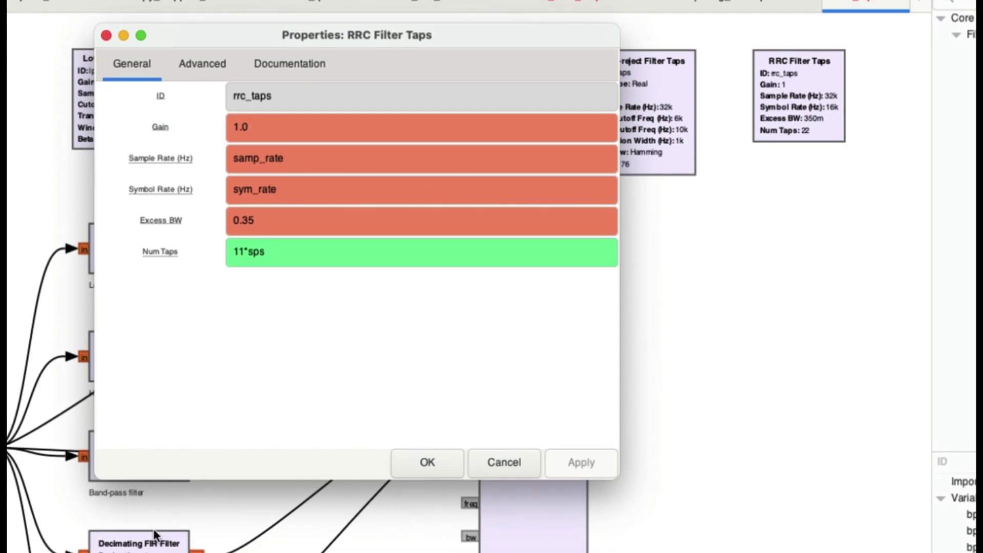
pyautogui.click(425, 463)
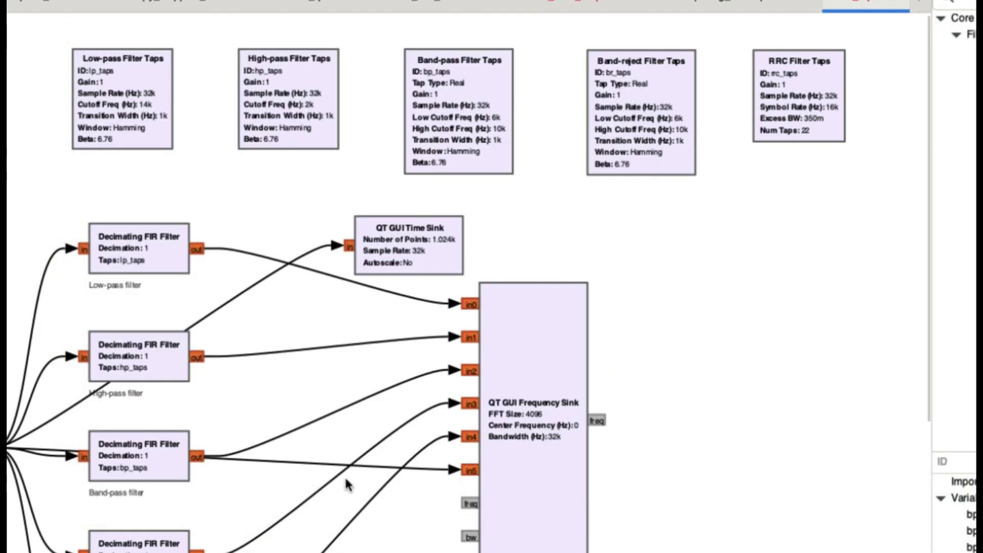
# Step: Inspect the properties of the RRC Decimating FIR Filter to see which taps it uses
pyautogui.scroll(-5, 347, 485)
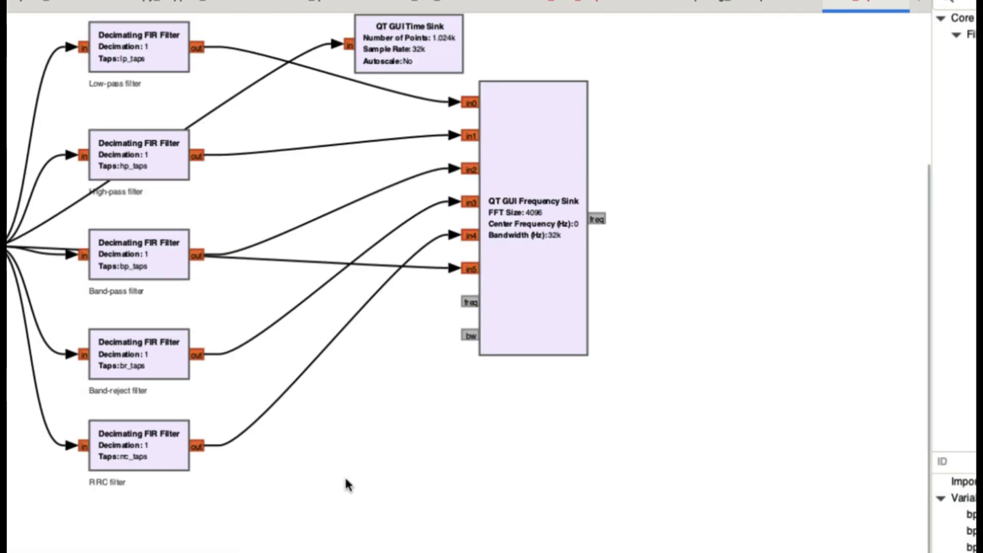
pyautogui.doubleClick(111, 441)
pyautogui.click(430, 463)
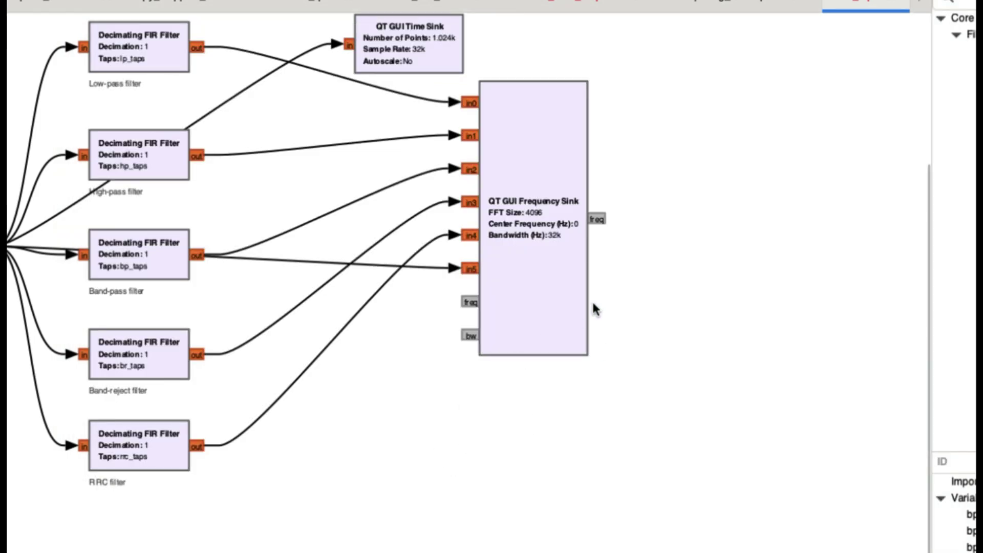
# Step: Check how the number of taps is defined in the RRC Filter Taps properties
pyautogui.scroll(5, 607, 295)
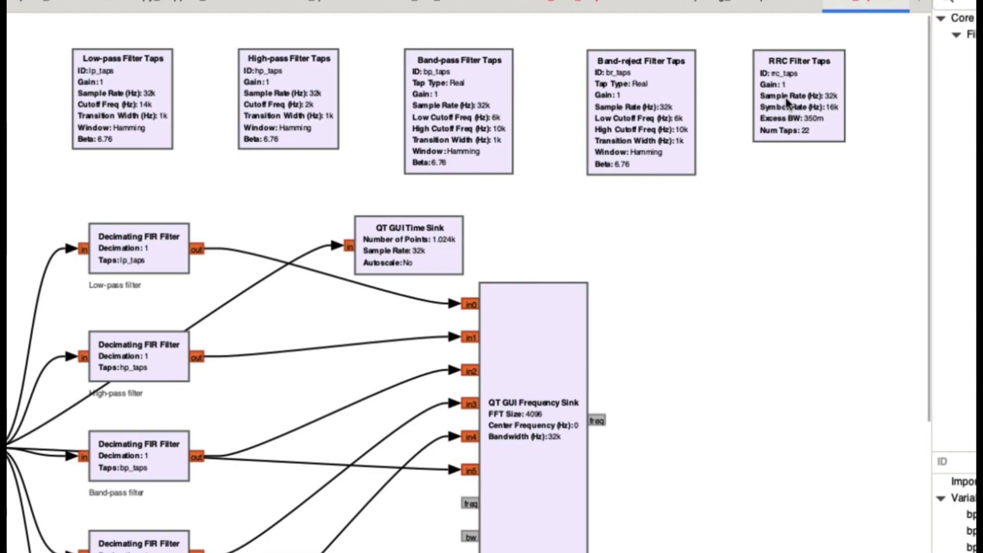
pyautogui.doubleClick(796, 114)
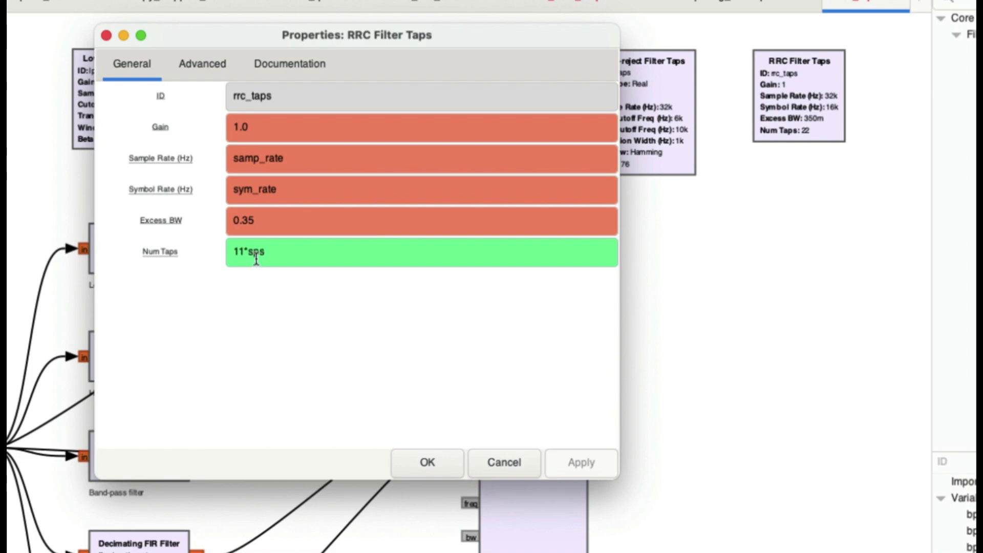
pyautogui.moveTo(252, 262)
pyautogui.click(427, 462)
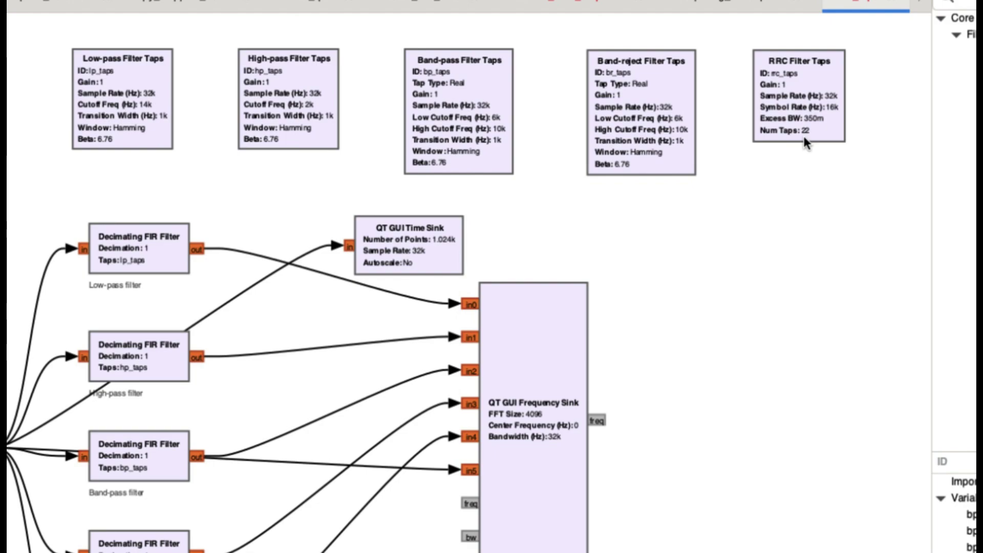
# Step: Set the Fast Noise Source's noise type to Uniform and apply the change
pyautogui.scroll(-5, 527, 318)
pyautogui.hscroll(-2, 526, 319)
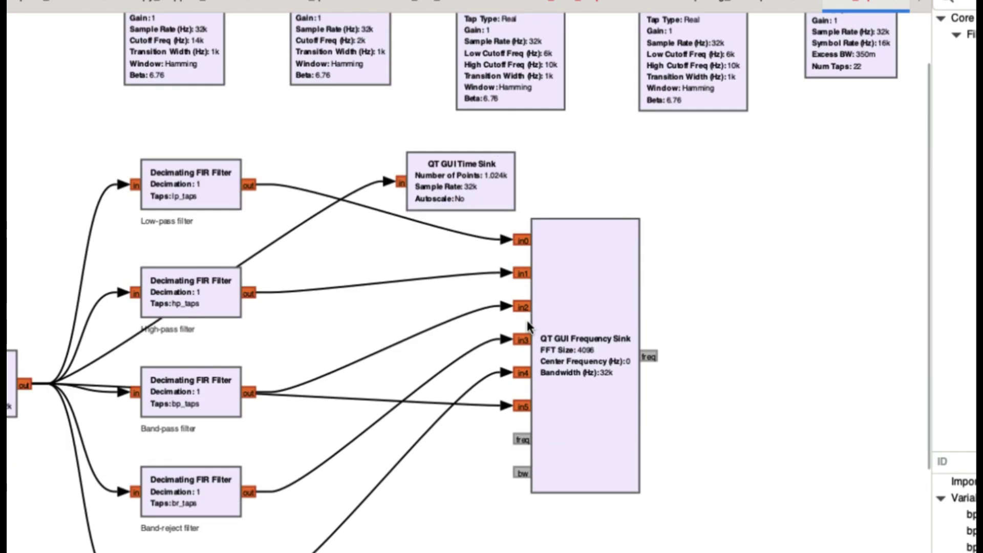
pyautogui.scroll(5, 527, 320)
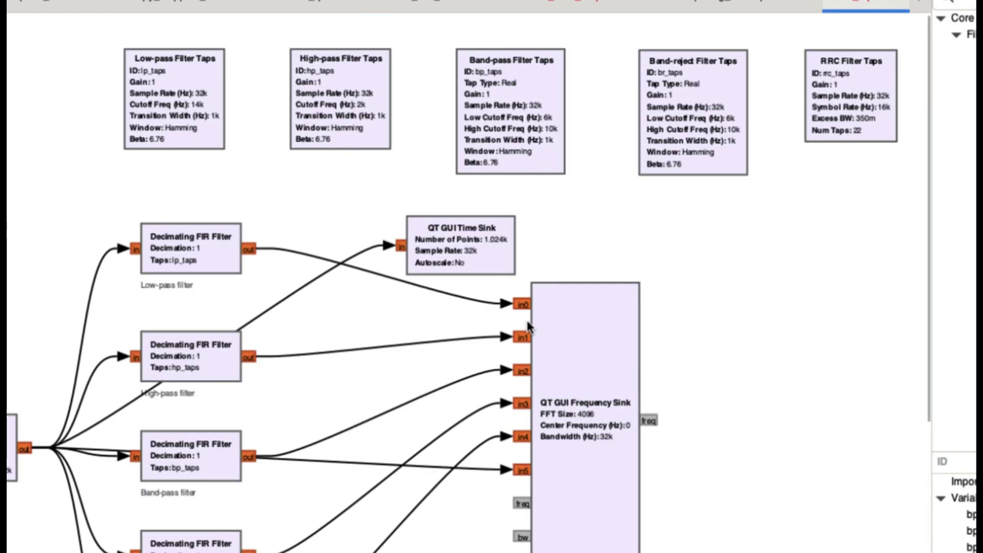
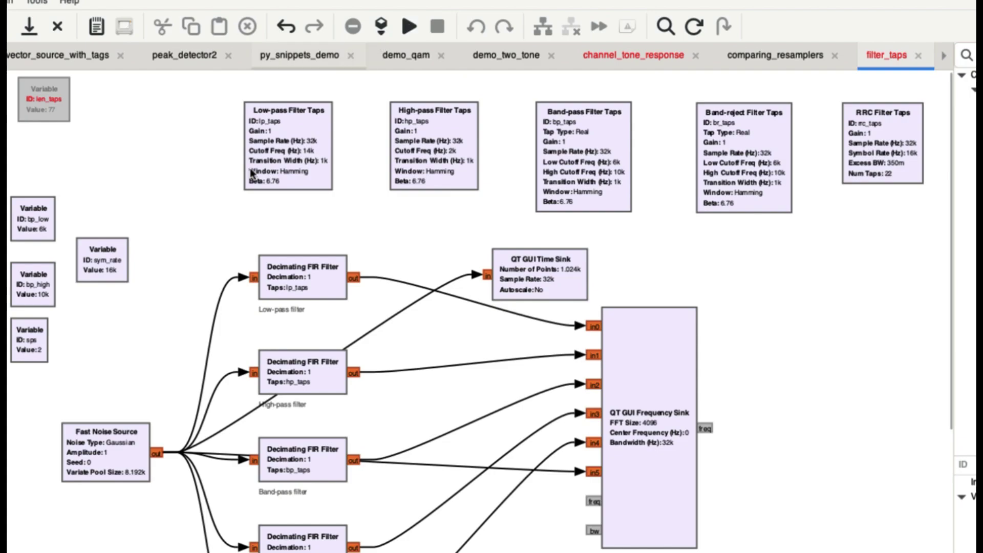
pyautogui.doubleClick(103, 451)
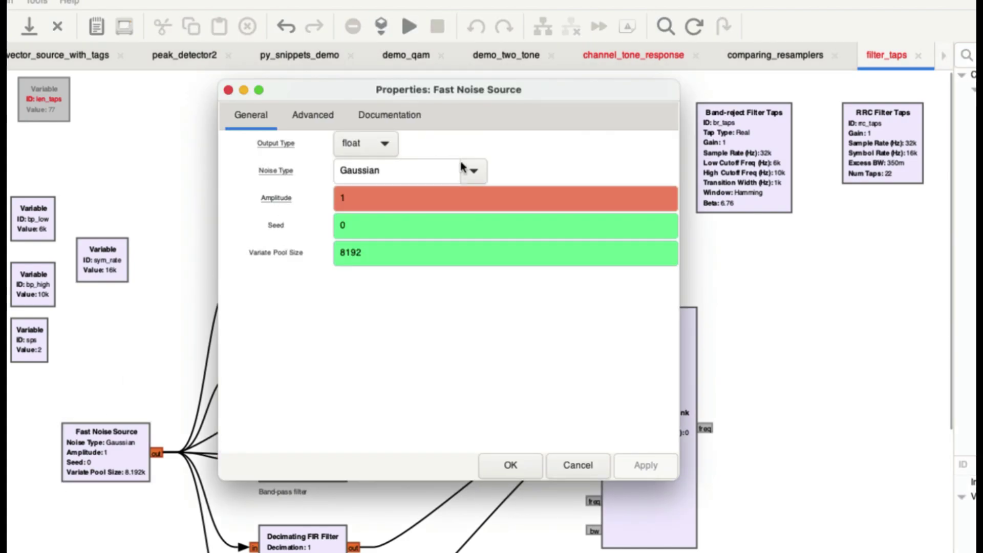
pyautogui.click(476, 174)
pyautogui.click(392, 198)
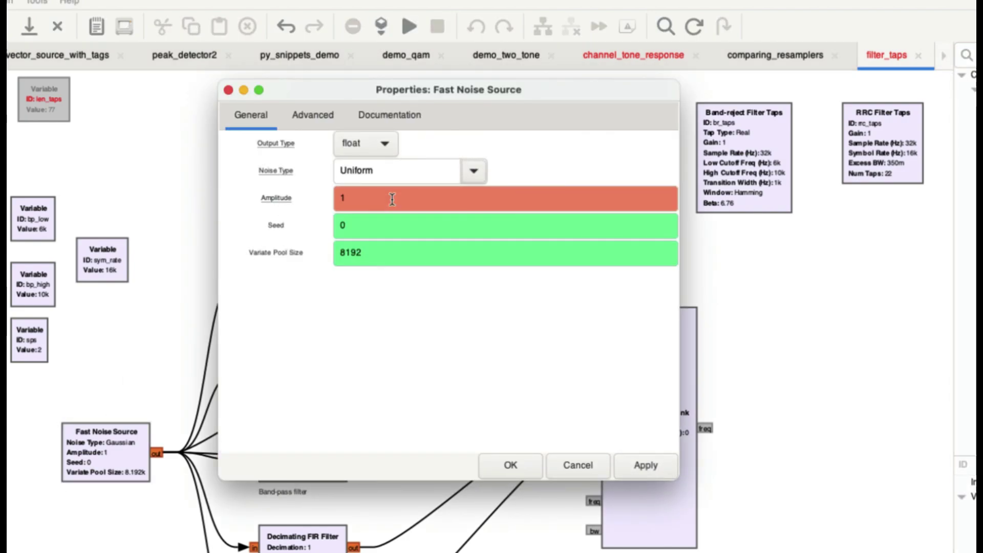
pyautogui.click(511, 466)
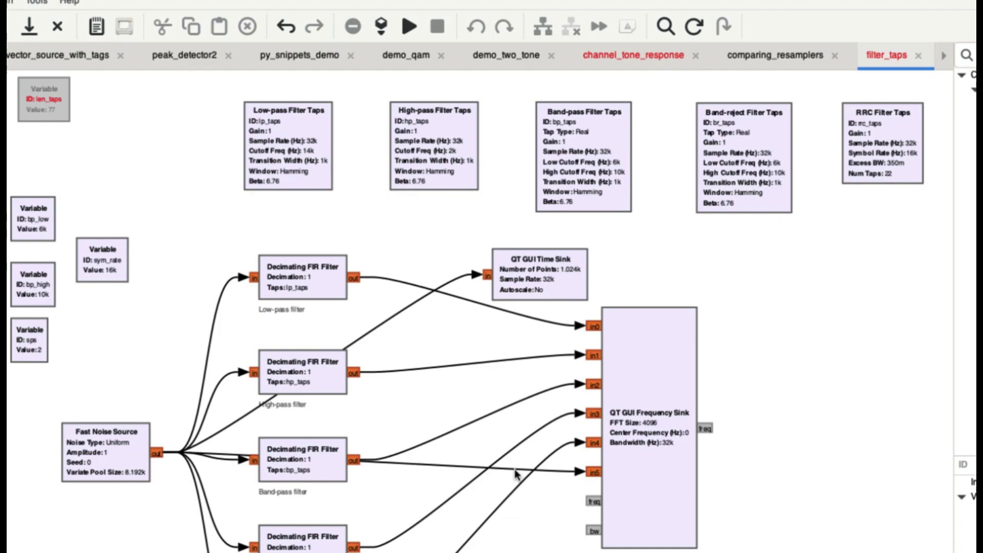
# Step: Run the flowgraph, examine the uniform noise amplitude in the time plot, and close the plot window
pyautogui.click(408, 30)
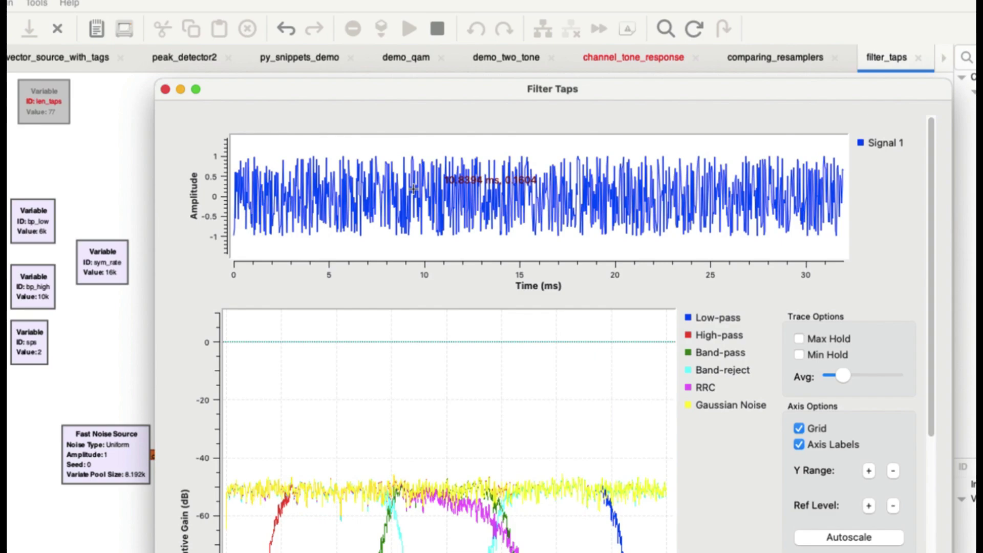
pyautogui.scroll(2, 227, 180)
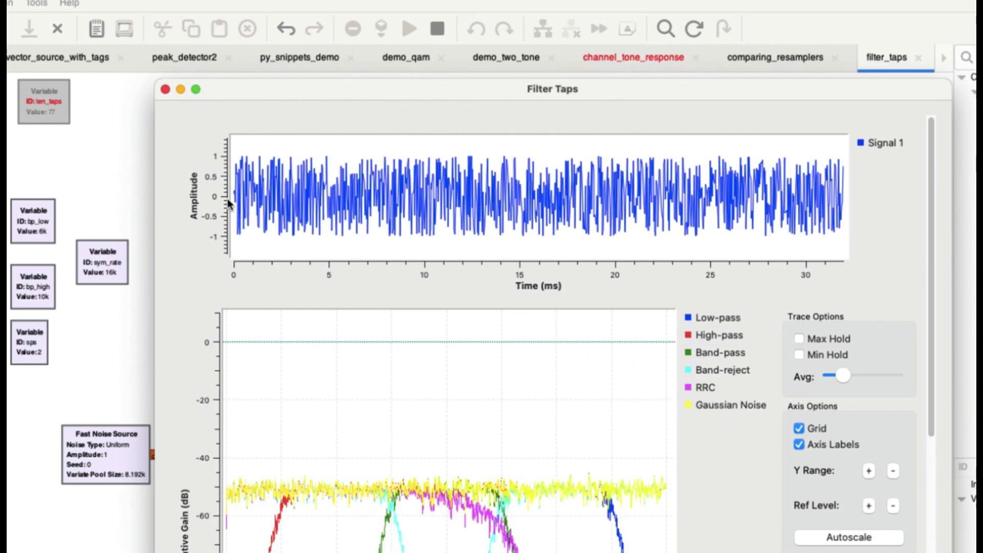
pyautogui.click(166, 90)
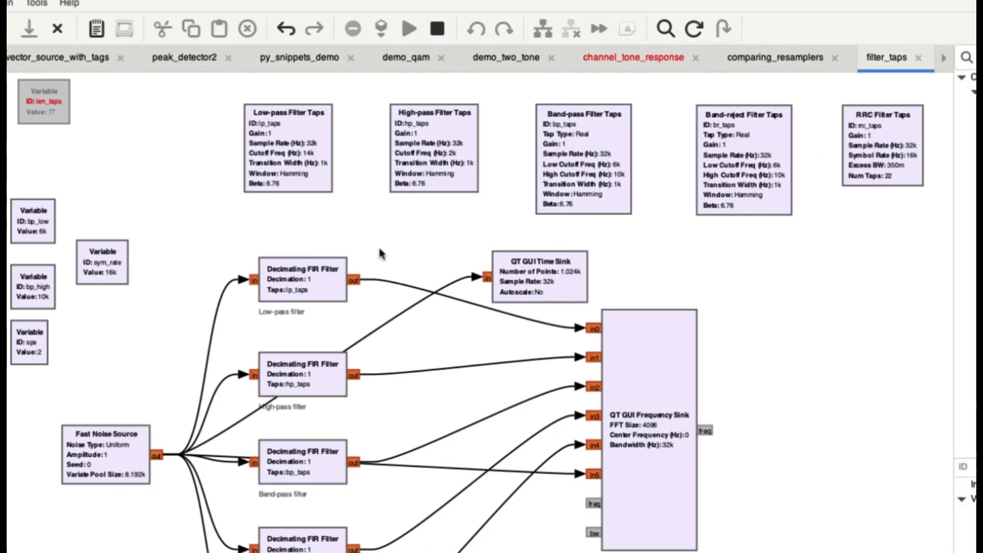
# Step: Rename the QT GUI Frequency Sink's Line 6 label to Noise
pyautogui.doubleClick(638, 475)
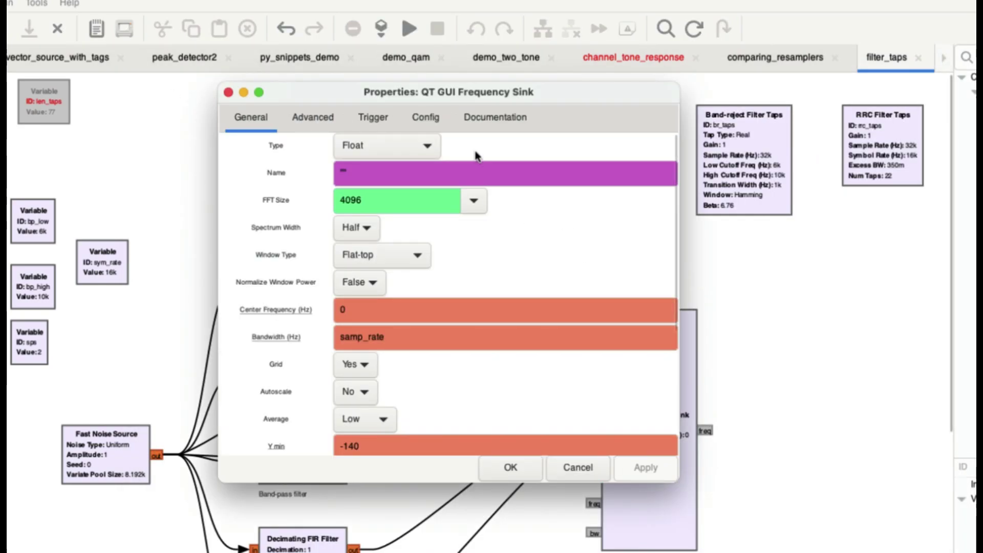
pyautogui.click(427, 118)
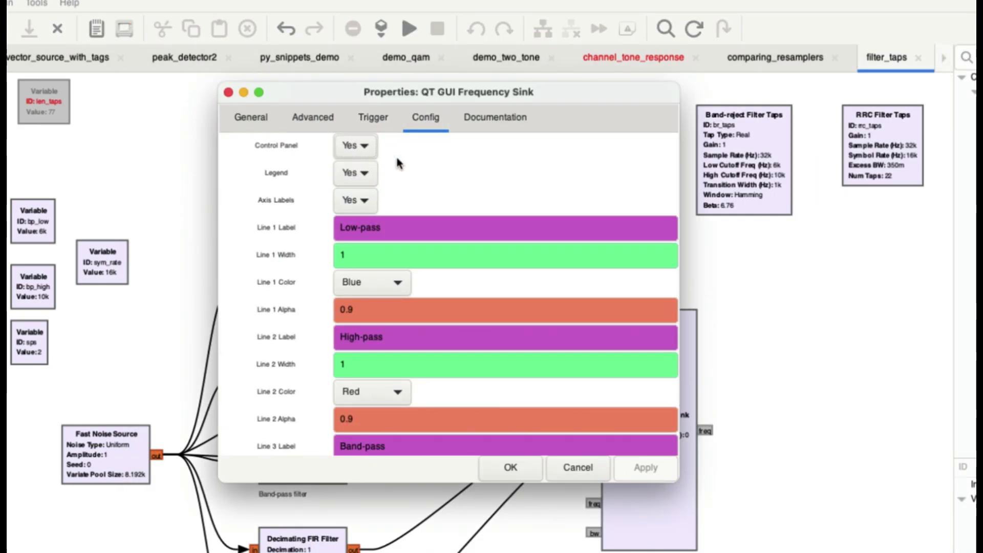
pyautogui.scroll(-10, 443, 362)
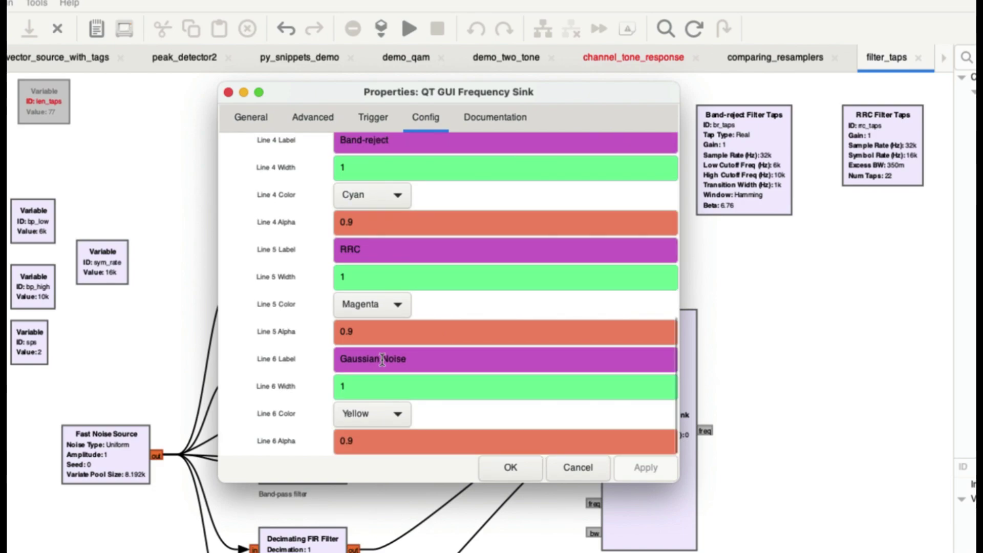
pyautogui.click(383, 360)
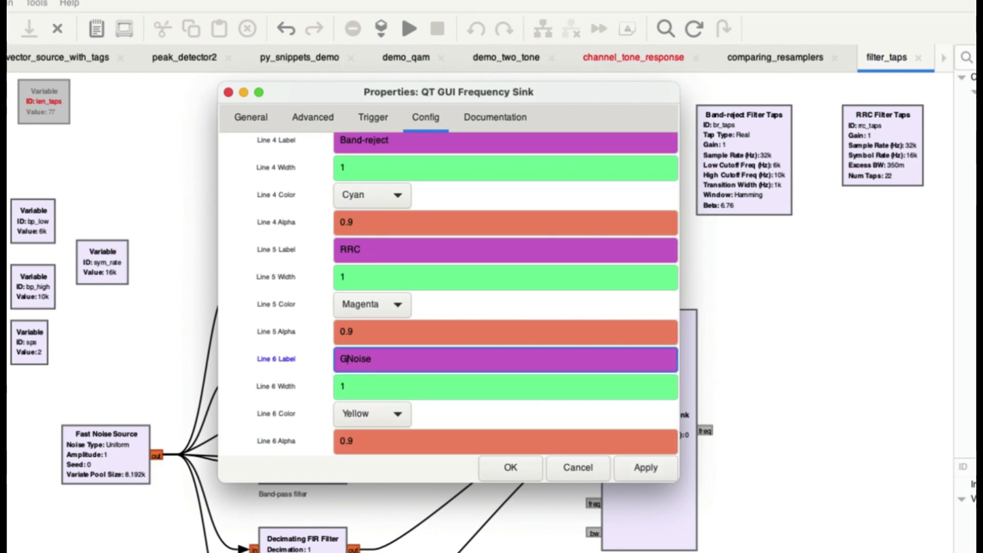
pyautogui.click(644, 472)
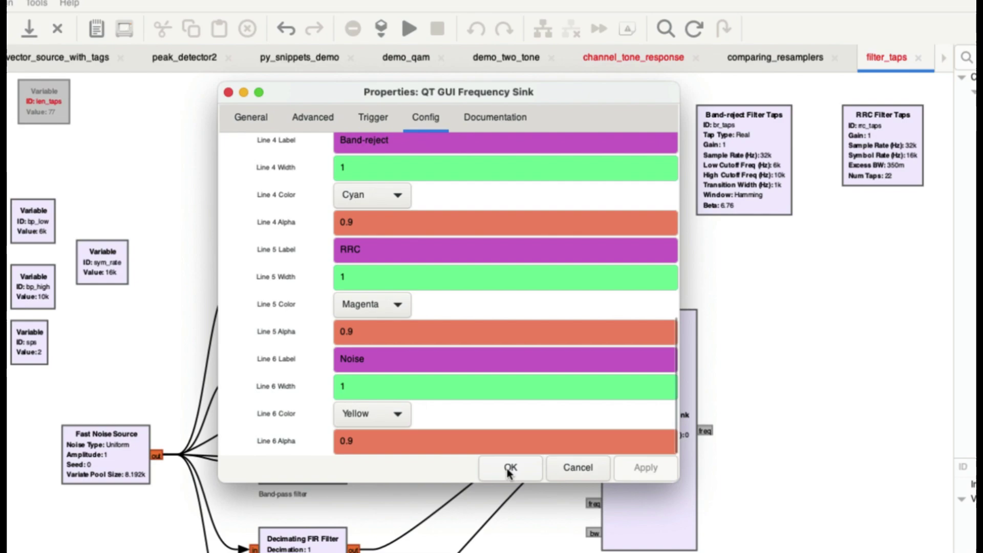
pyautogui.click(507, 470)
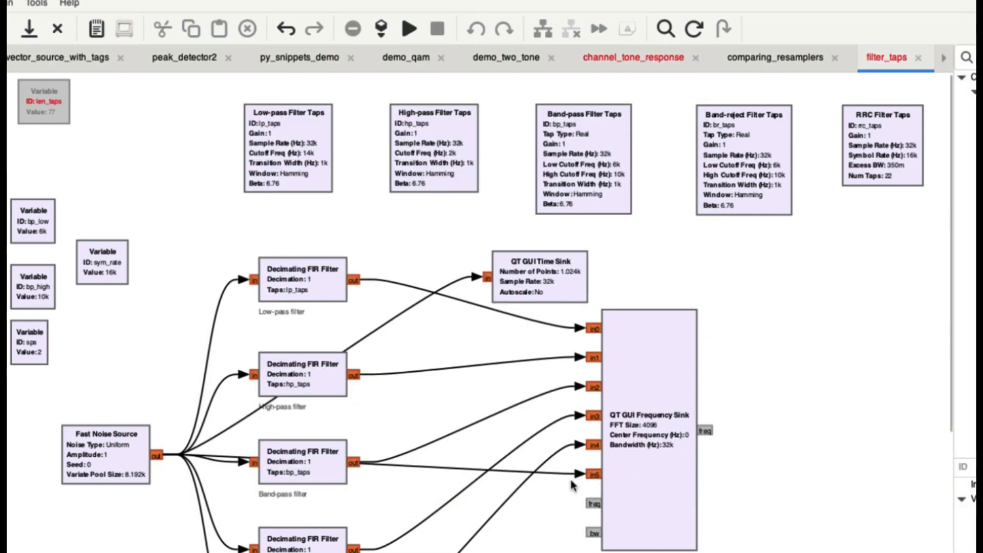
# Step: Run the flowgraph and hide the RRC, Band-reject, Band-pass, High-pass and Low-pass traces in the frequency plot
pyautogui.click(406, 28)
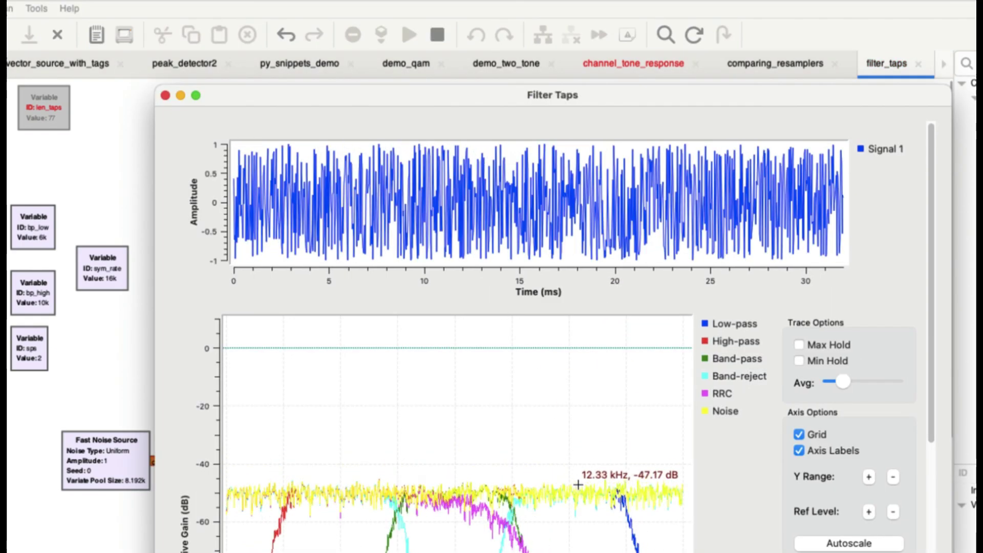
pyautogui.click(717, 393)
pyautogui.click(720, 376)
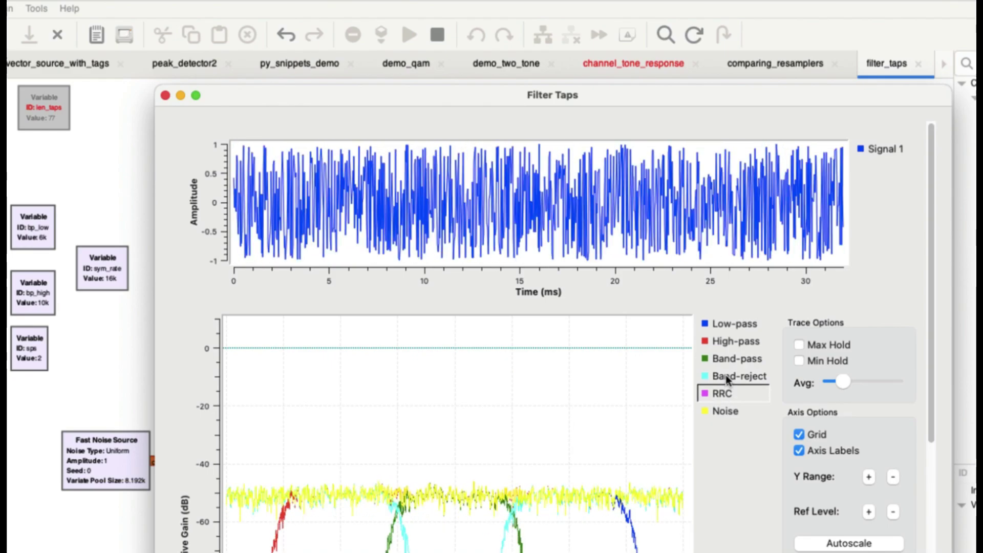
pyautogui.click(725, 360)
pyautogui.click(724, 341)
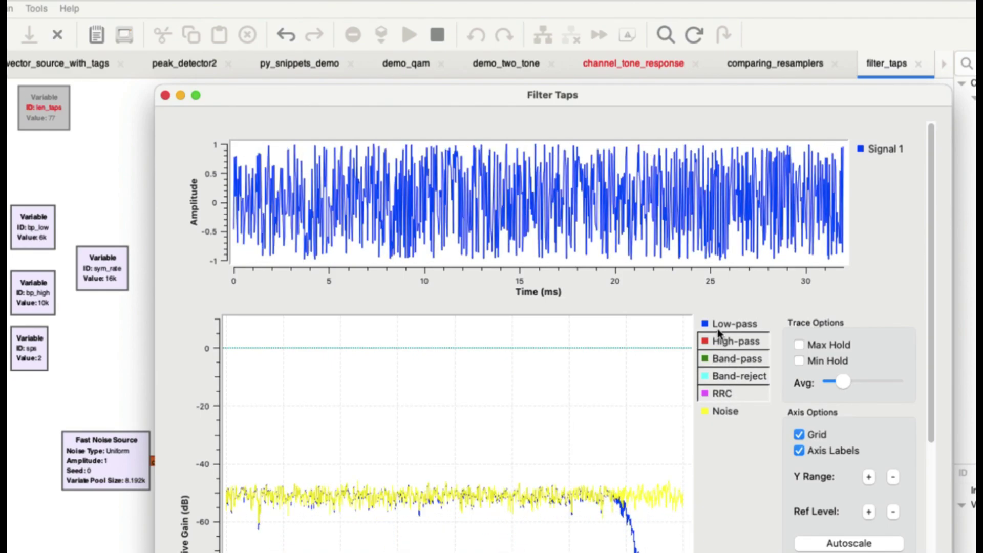
pyautogui.click(719, 327)
# Step: Examine the unfiltered noise spectrum across the frequency range and compare it with the low-pass filter's response
pyautogui.scroll(-3, 767, 432)
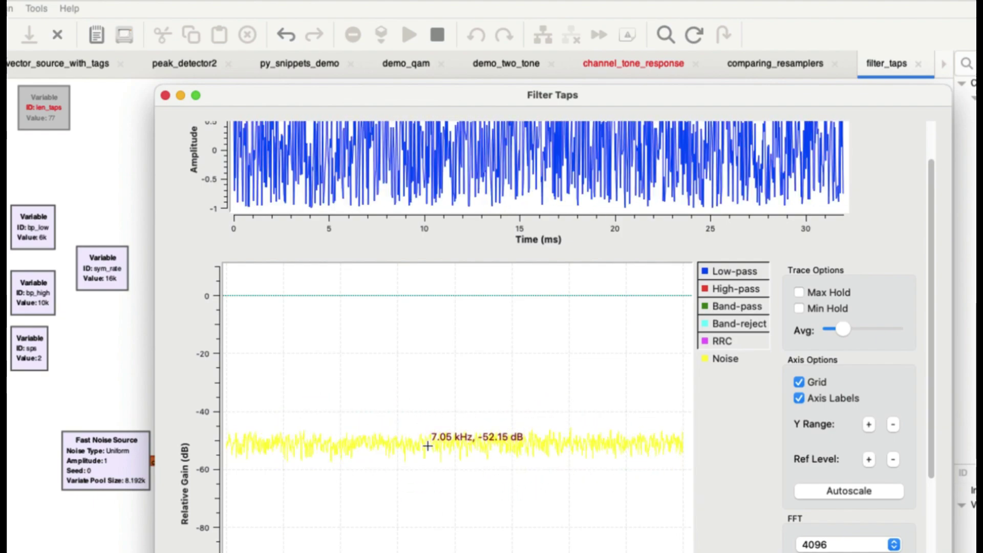
pyautogui.scroll(3, 428, 446)
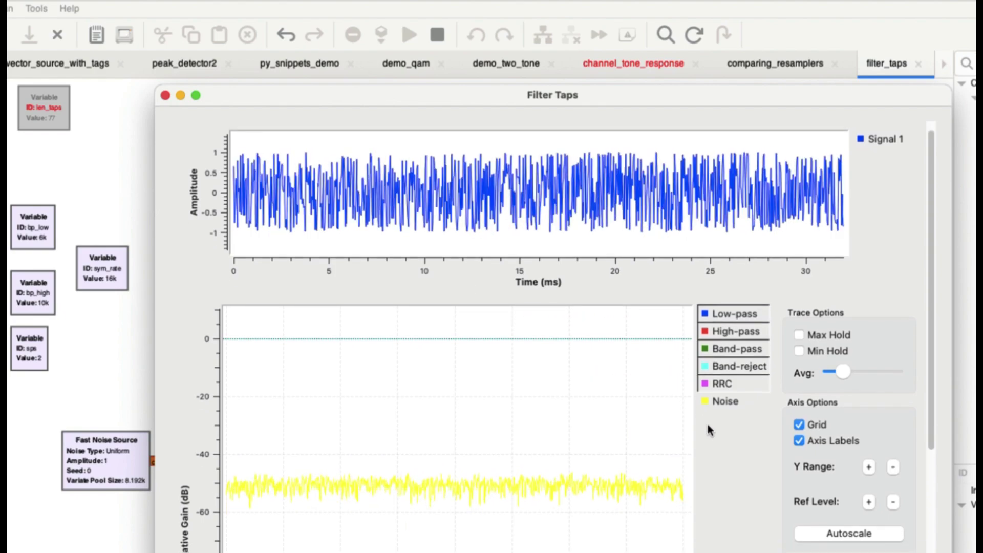
pyautogui.scroll(-3, 709, 429)
pyautogui.scroll(-1, 708, 427)
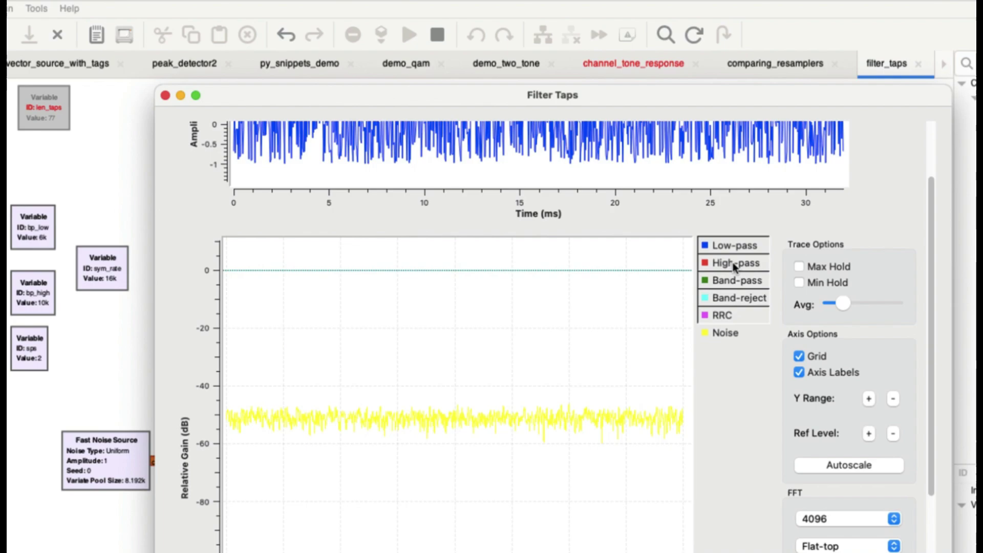
pyautogui.scroll(-8, 748, 308)
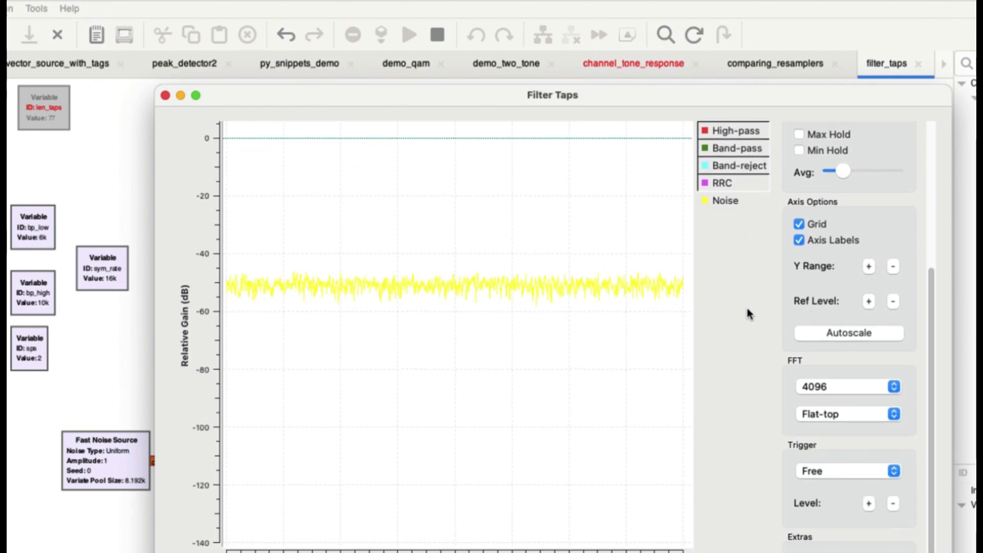
pyautogui.scroll(4, 747, 309)
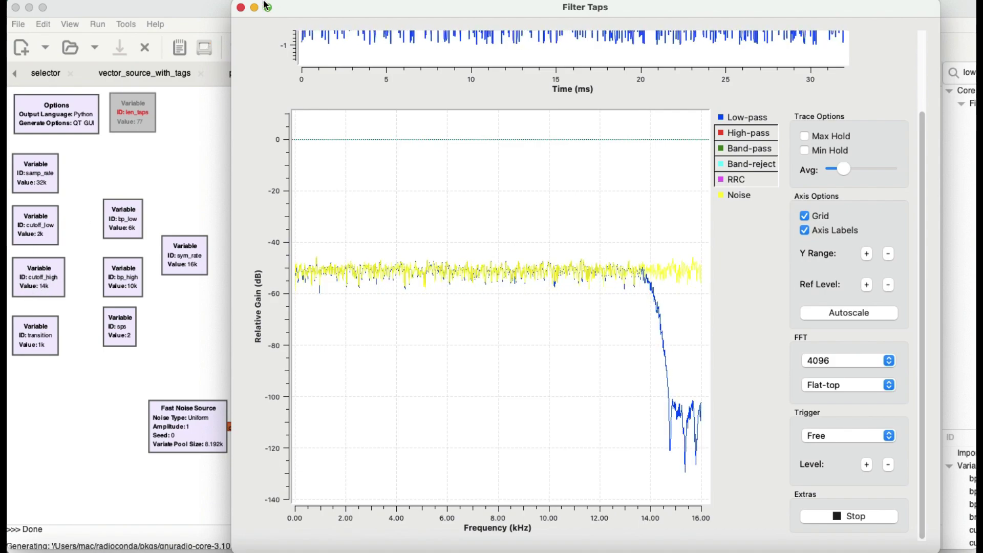
# Step: Close the running plot window and review the cutoff frequency and transition width in the Low-pass Filter Taps properties
pyautogui.click(241, 7)
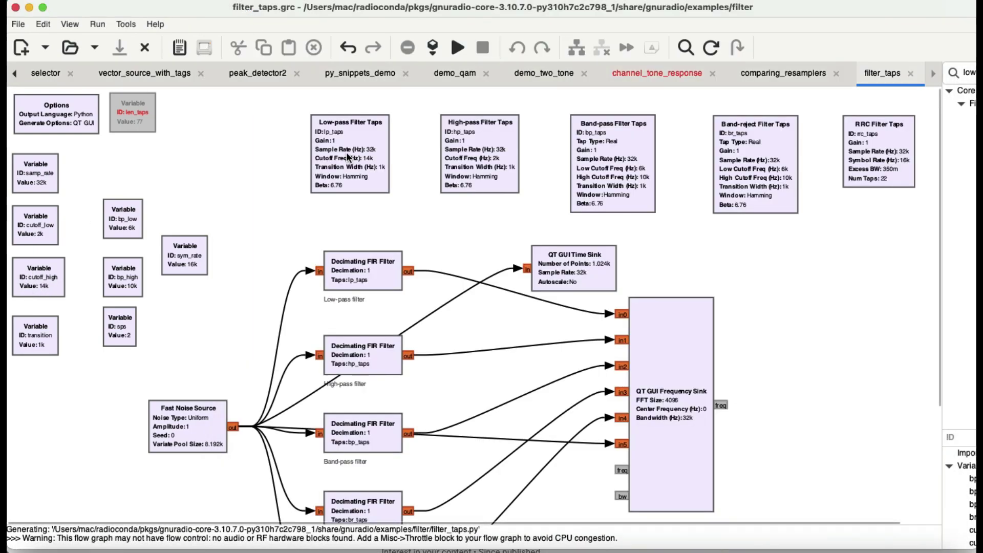
pyautogui.doubleClick(347, 156)
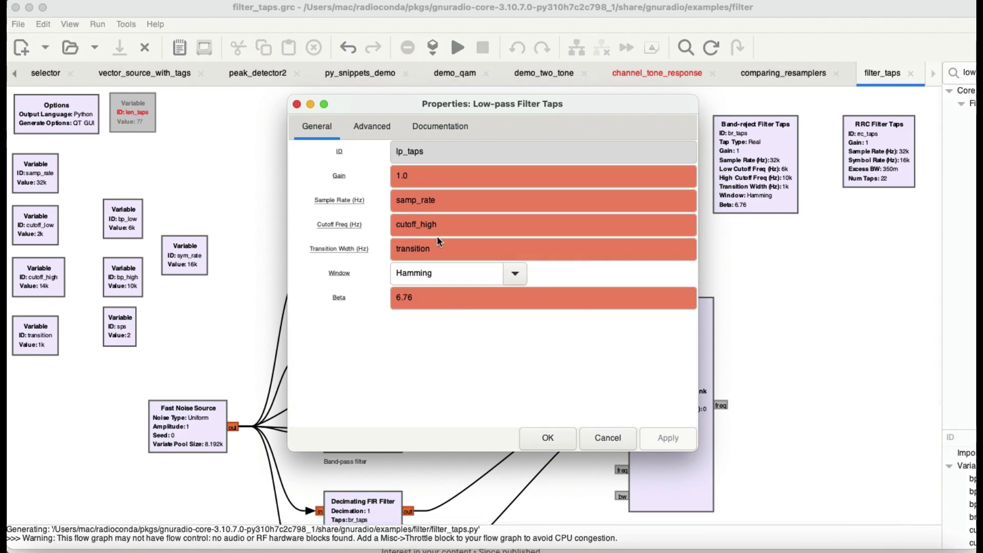
pyautogui.click(296, 104)
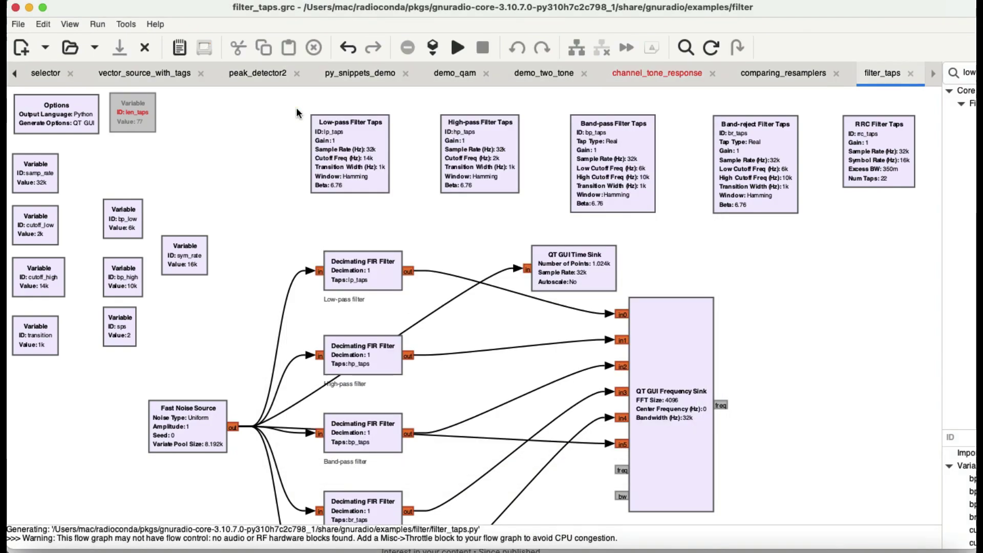
# Step: Run the flowgraph again and hide the RRC, Band-reject, Band-pass and High-pass traces, leaving Low-pass and Noise
pyautogui.click(458, 47)
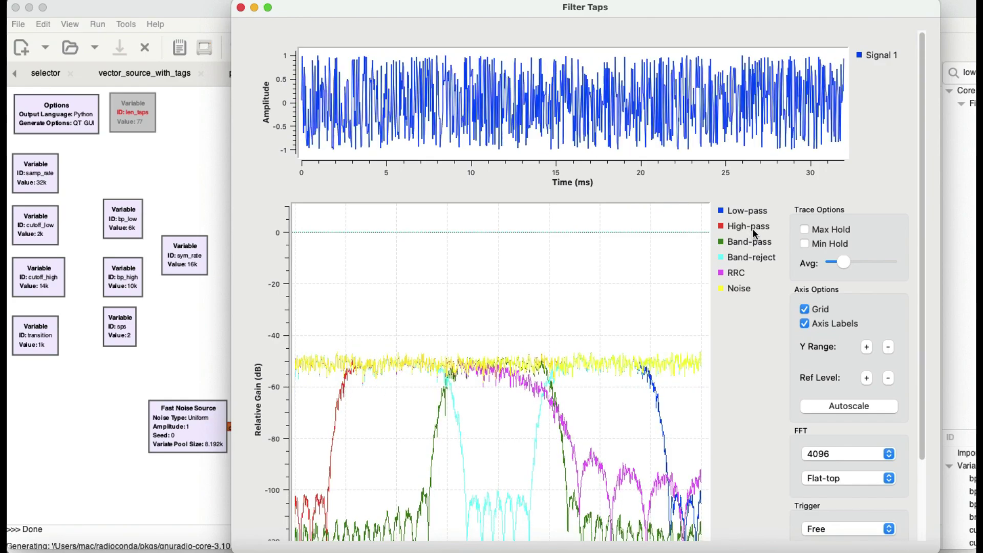
pyautogui.click(742, 271)
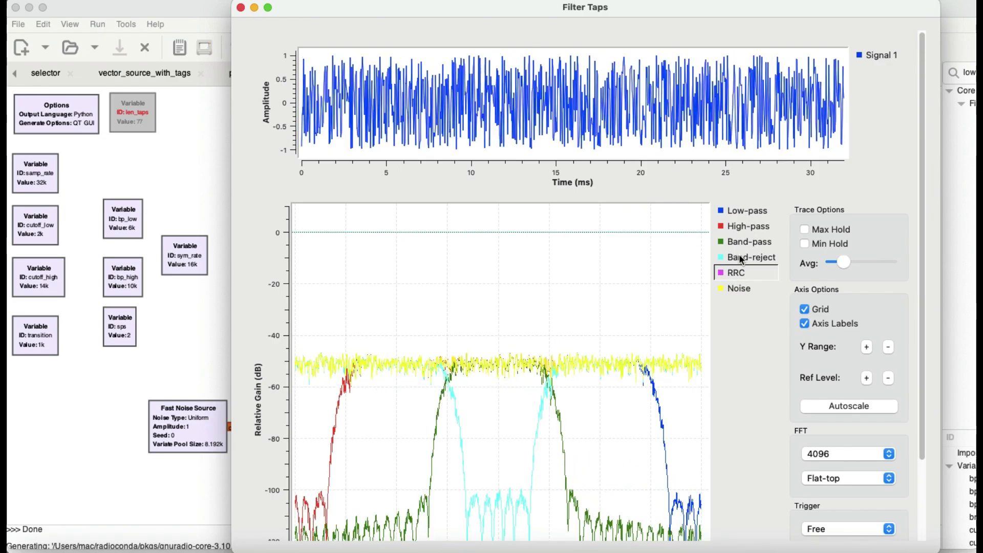
pyautogui.click(740, 256)
pyautogui.click(739, 239)
pyautogui.click(737, 226)
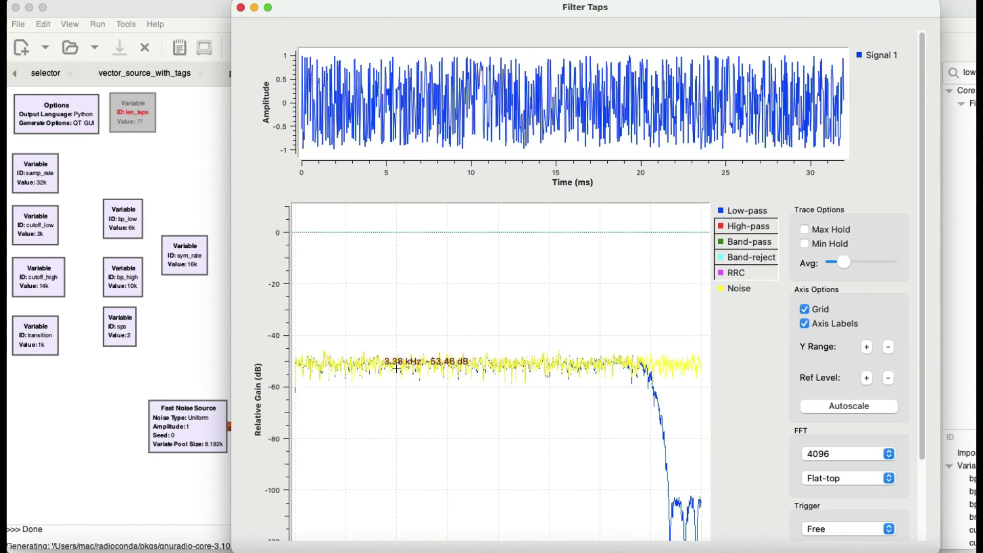
pyautogui.scroll(-3, 701, 379)
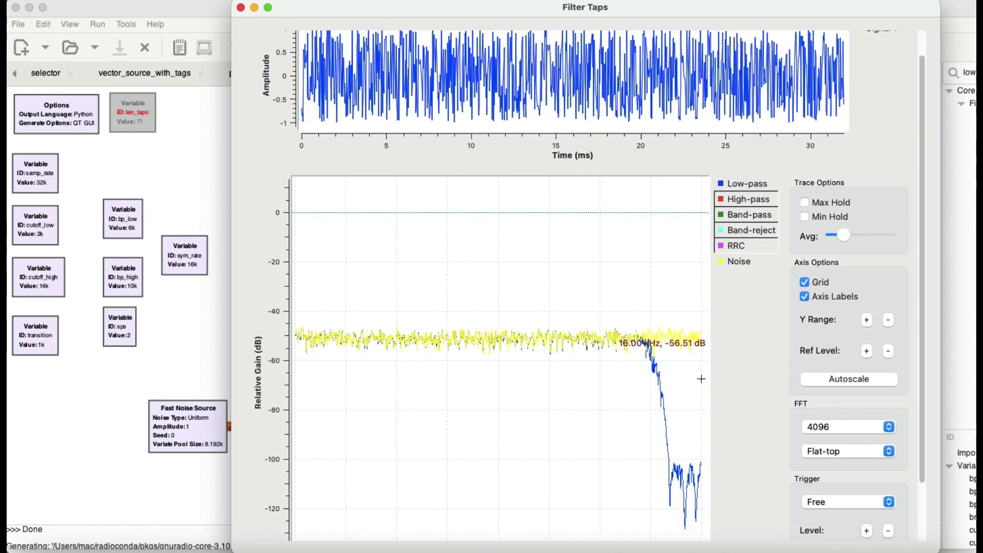
# Step: Hide the Low-pass trace in the frequency plot and show High-pass instead, comparing its response with the Noise trace
pyautogui.scroll(-1, 726, 409)
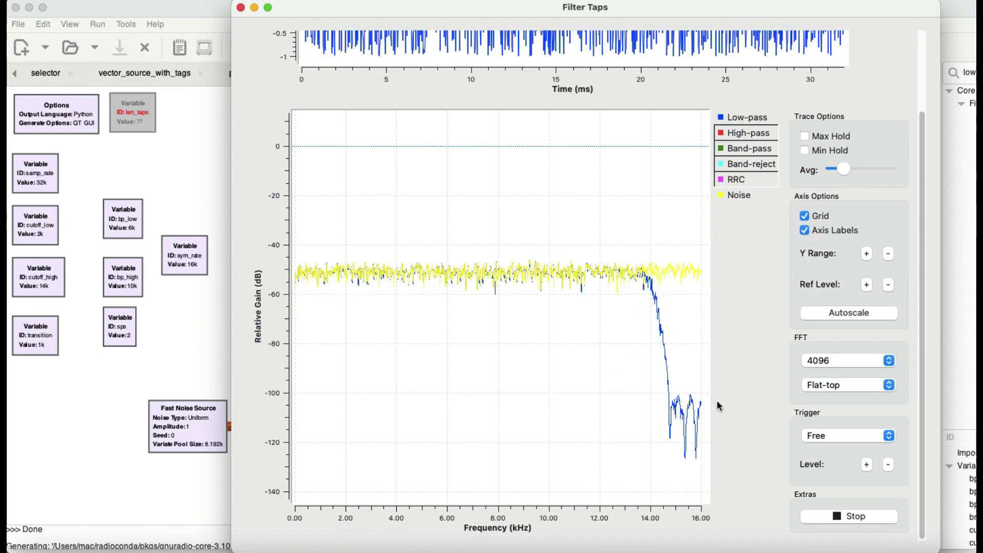
pyautogui.scroll(3, 649, 327)
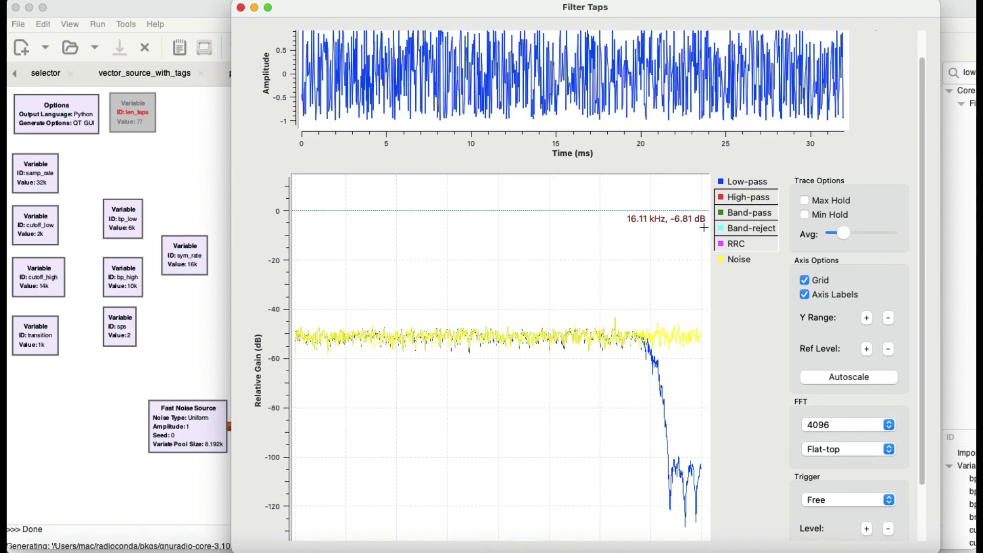
pyautogui.click(756, 183)
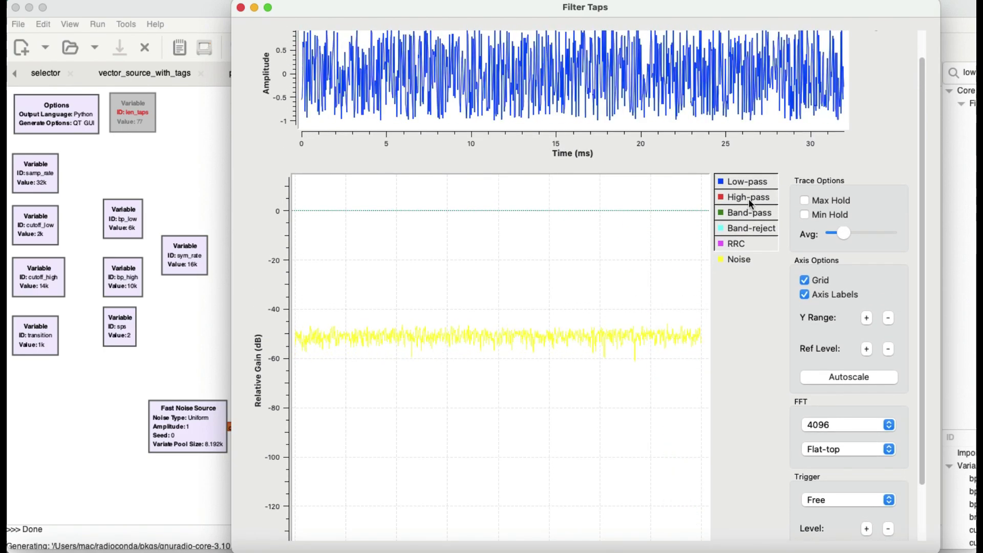
pyautogui.click(749, 199)
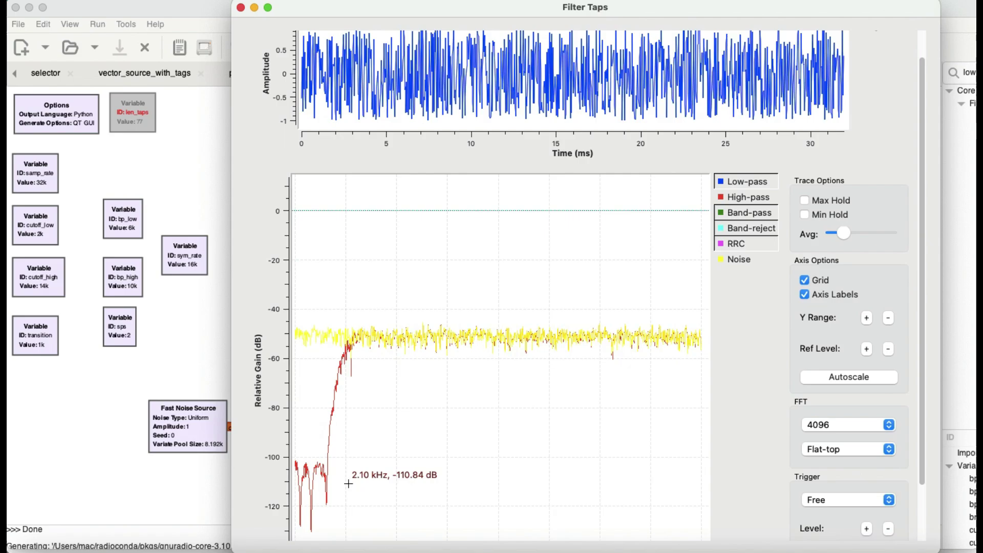
pyautogui.scroll(-3, 348, 412)
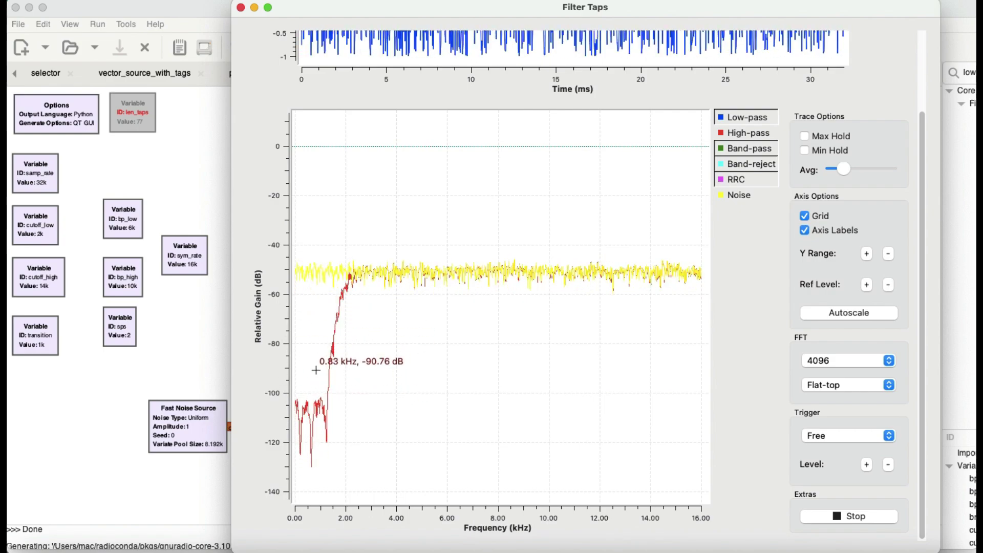
# Step: Swap the High-pass trace for Band-pass, and that one for Band-reject, comparing each against the Noise trace
pyautogui.click(738, 134)
pyautogui.click(743, 150)
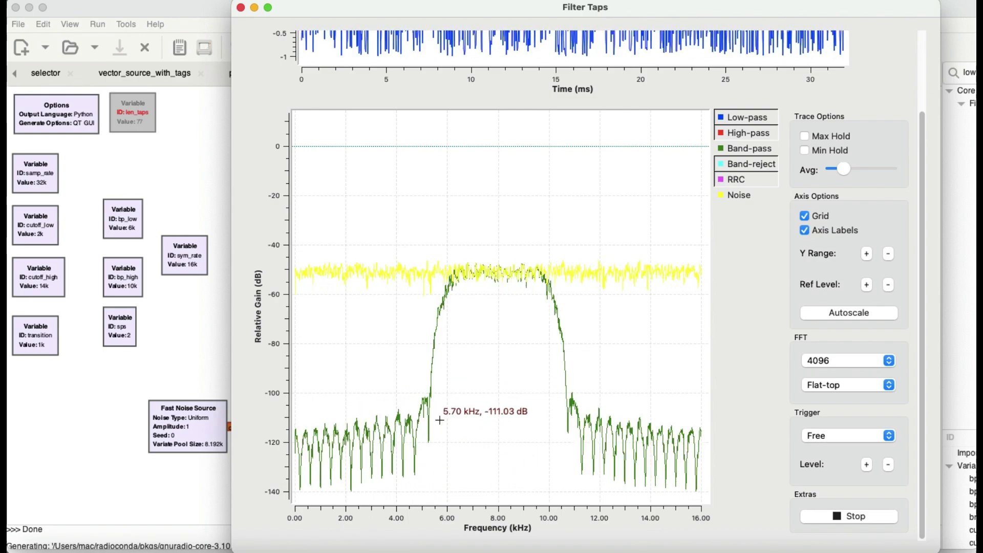
pyautogui.click(755, 147)
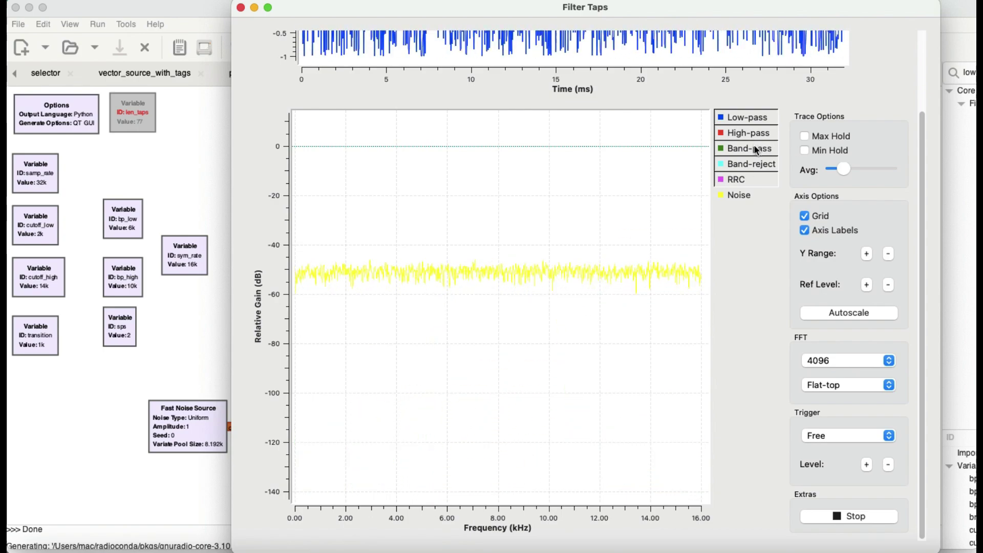
pyautogui.click(746, 161)
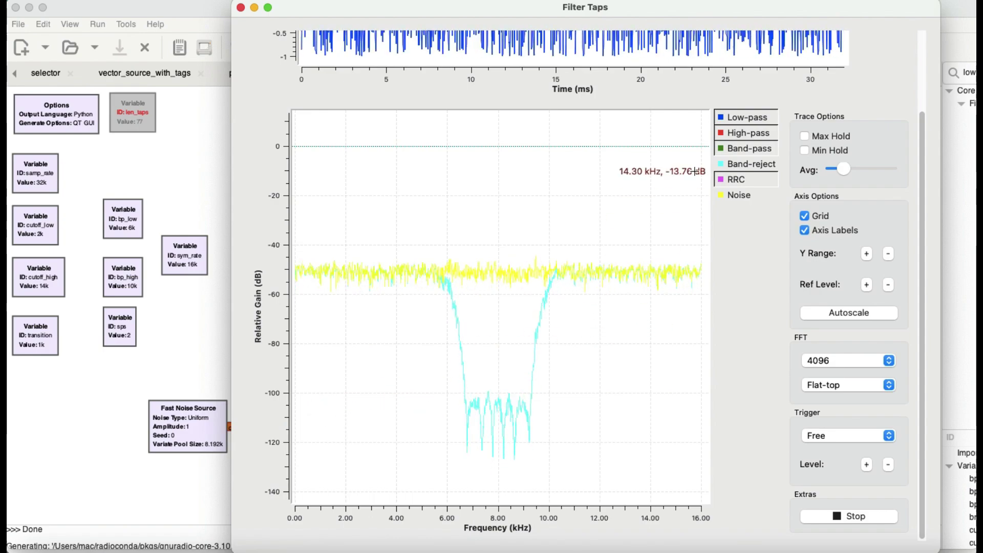
# Step: Swap the Band-reject trace for RRC in the frequency plot and inspect the uniform noise waveform in the time plot
pyautogui.click(748, 164)
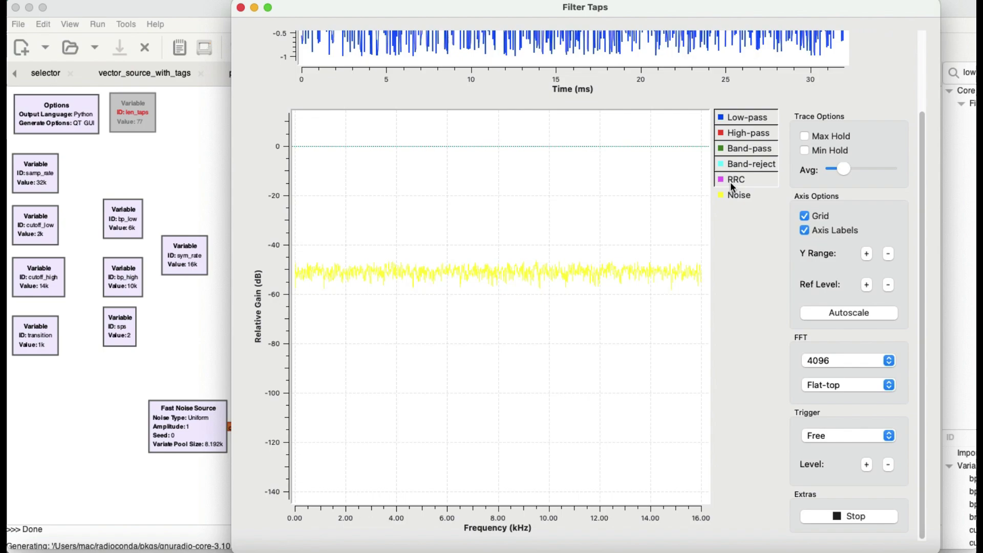
pyautogui.click(733, 180)
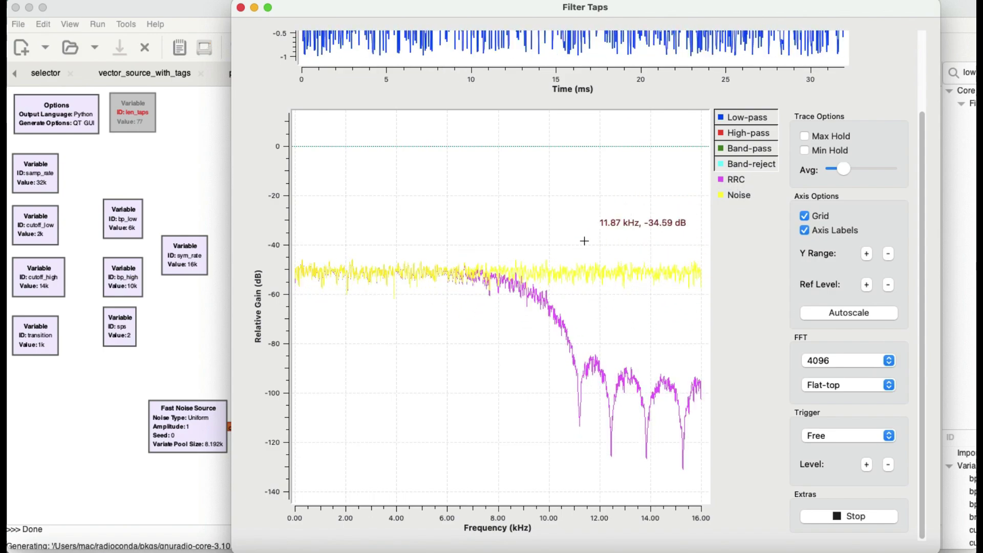
pyautogui.scroll(5, 579, 256)
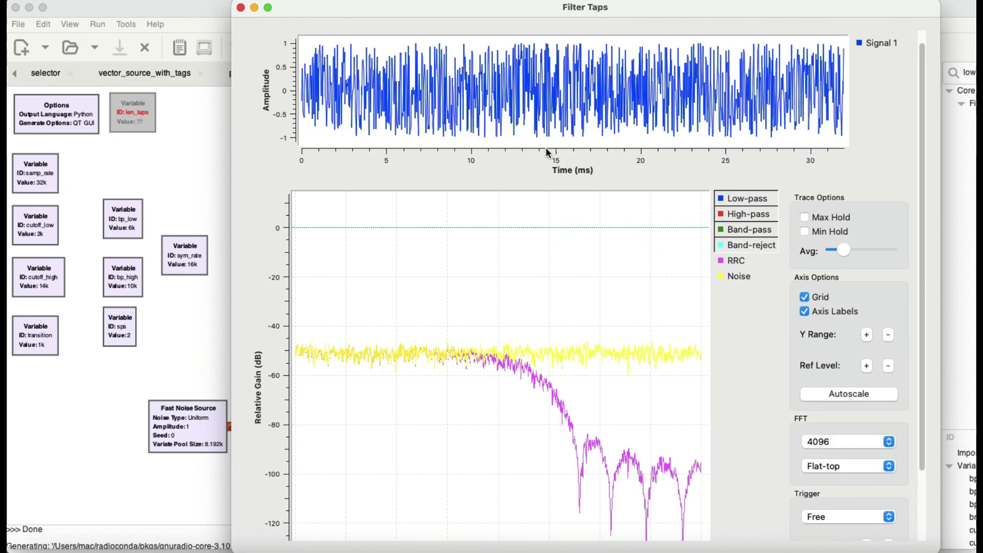
pyautogui.scroll(1, 426, 95)
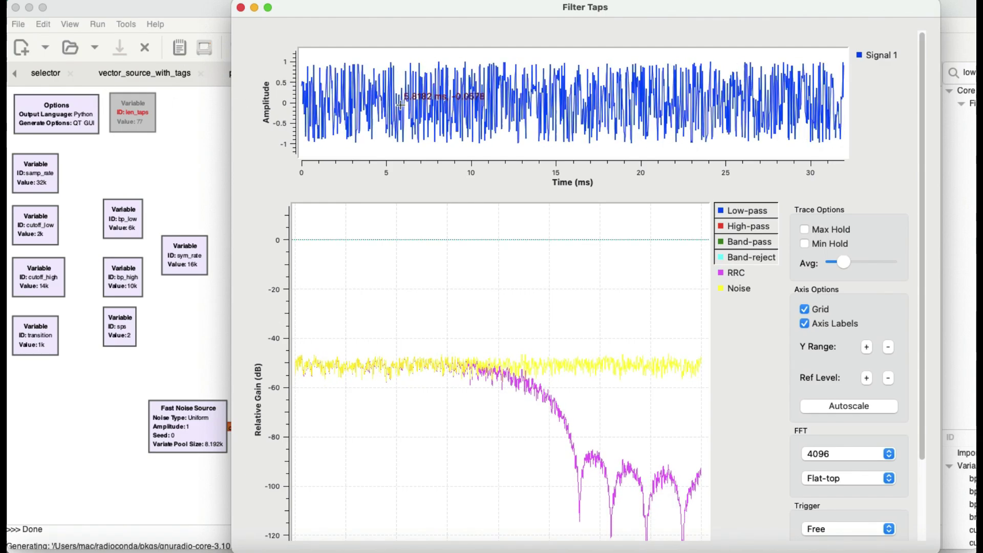
pyautogui.rightClick(415, 114)
pyautogui.click(424, 102)
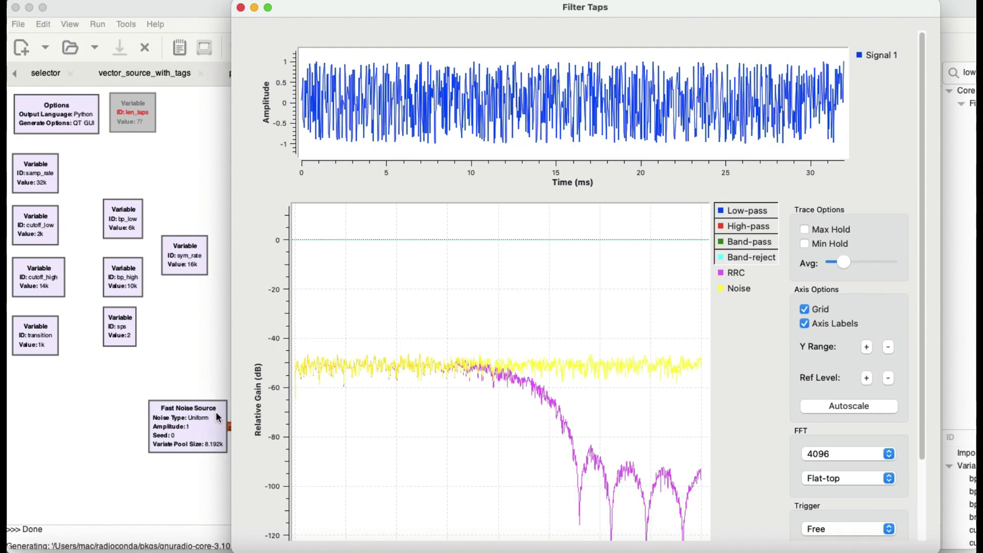
# Step: Close the running plot window and set the Fast Noise Source's noise type to Gaussian
pyautogui.click(240, 8)
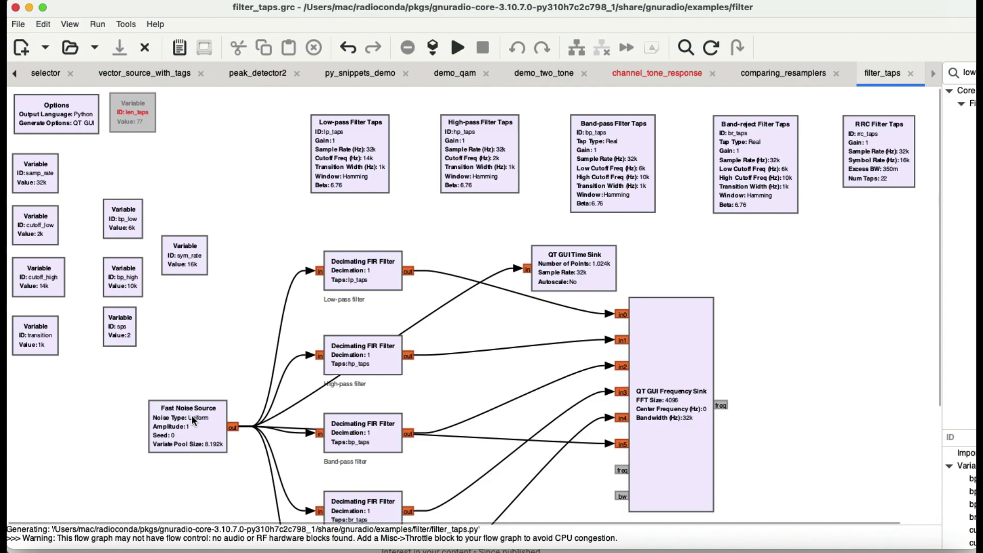
pyautogui.doubleClick(191, 415)
pyautogui.click(515, 176)
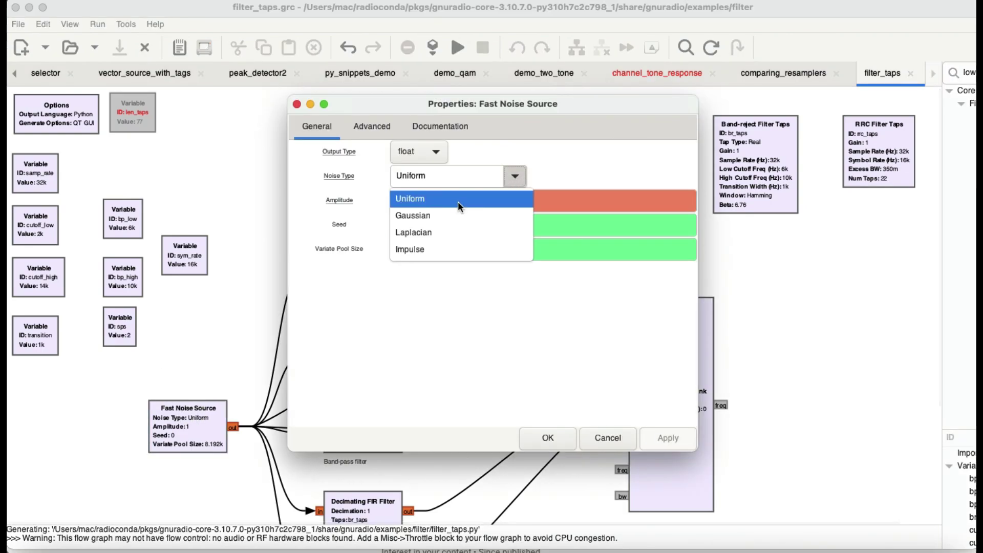
pyautogui.click(445, 217)
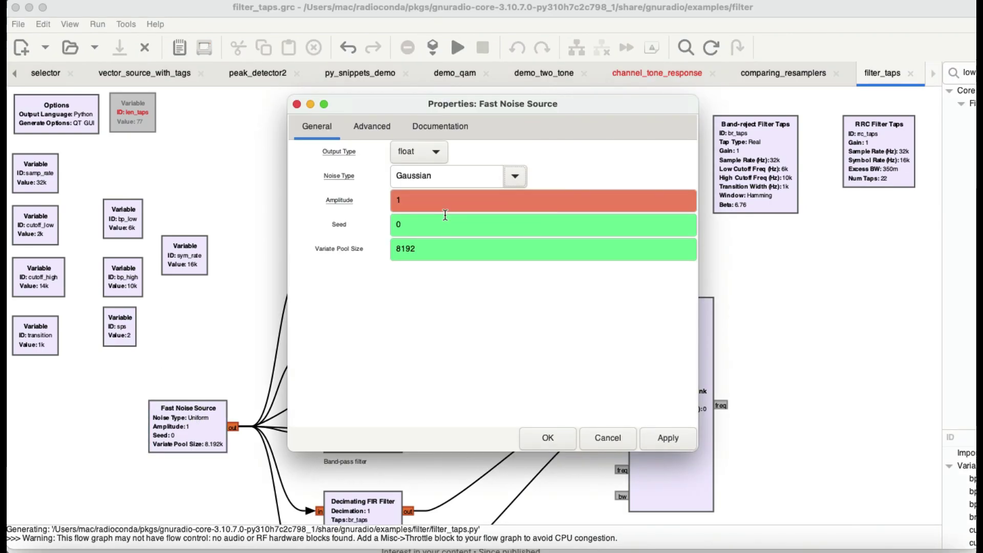
pyautogui.click(668, 439)
pyautogui.click(544, 438)
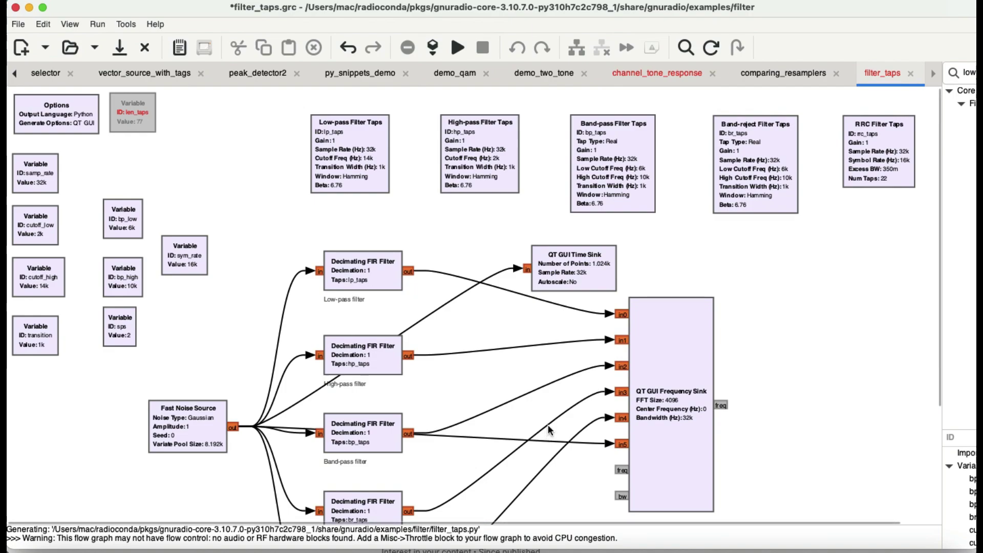
# Step: Run the flowgraph with Gaussian noise and stop the time plot to examine the waveform
pyautogui.click(455, 49)
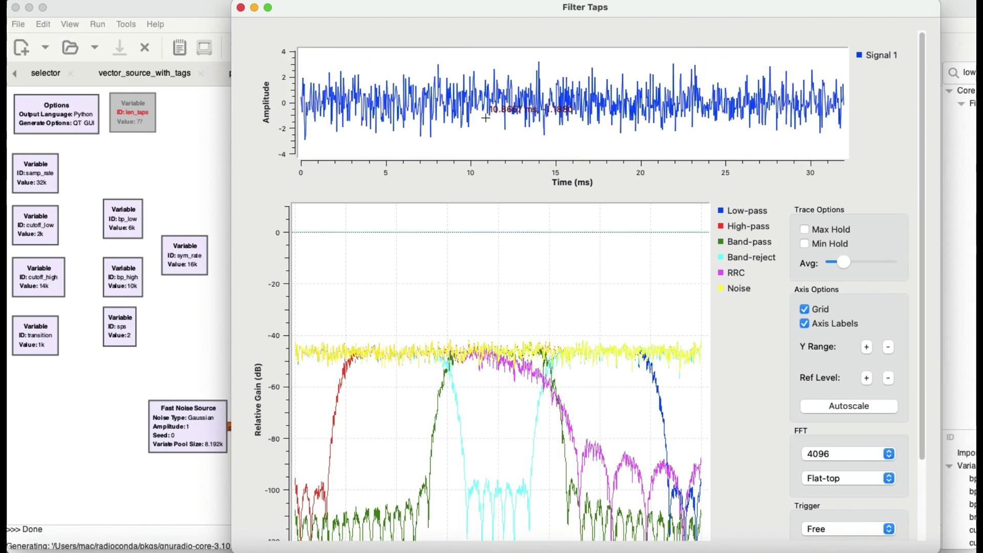
pyautogui.rightClick(486, 118)
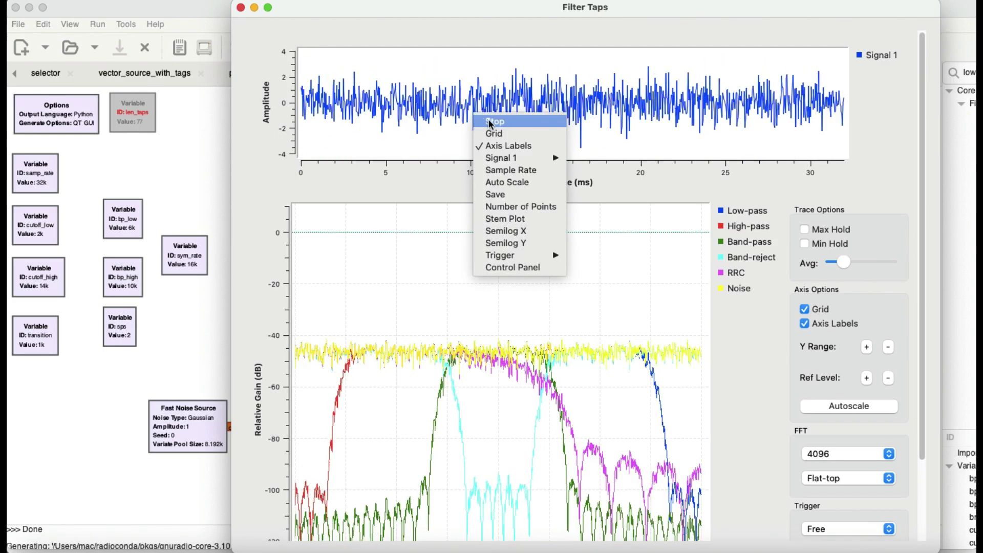
pyautogui.click(515, 124)
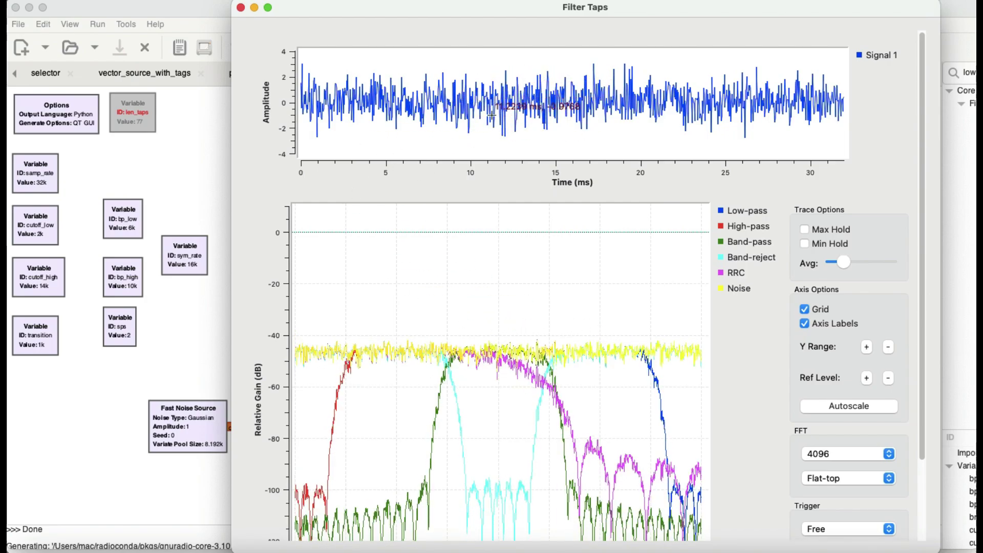
# Step: Close the plot window and rerun the flowgraph with the Fast Noise Source's noise type set to Laplacian
pyautogui.click(241, 7)
pyautogui.doubleClick(194, 425)
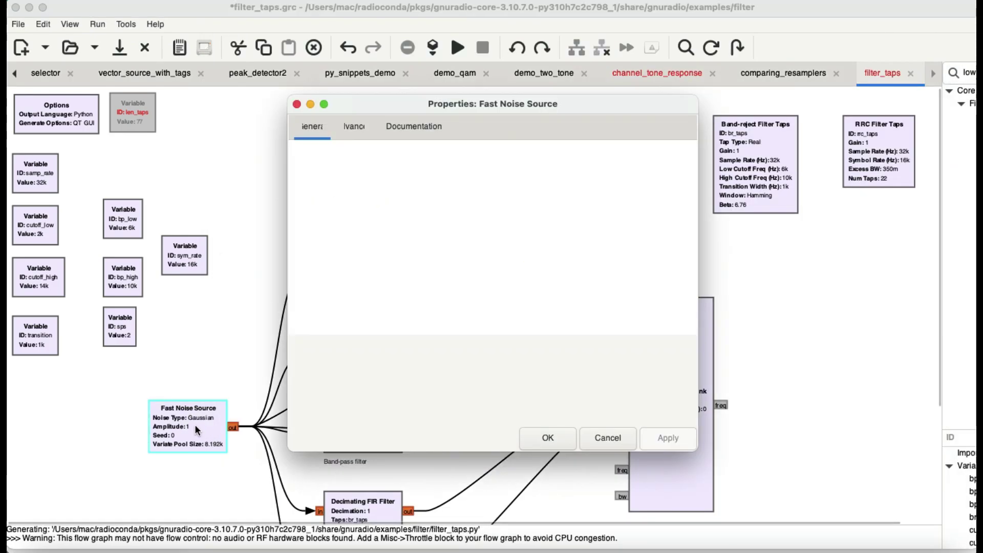
pyautogui.click(515, 175)
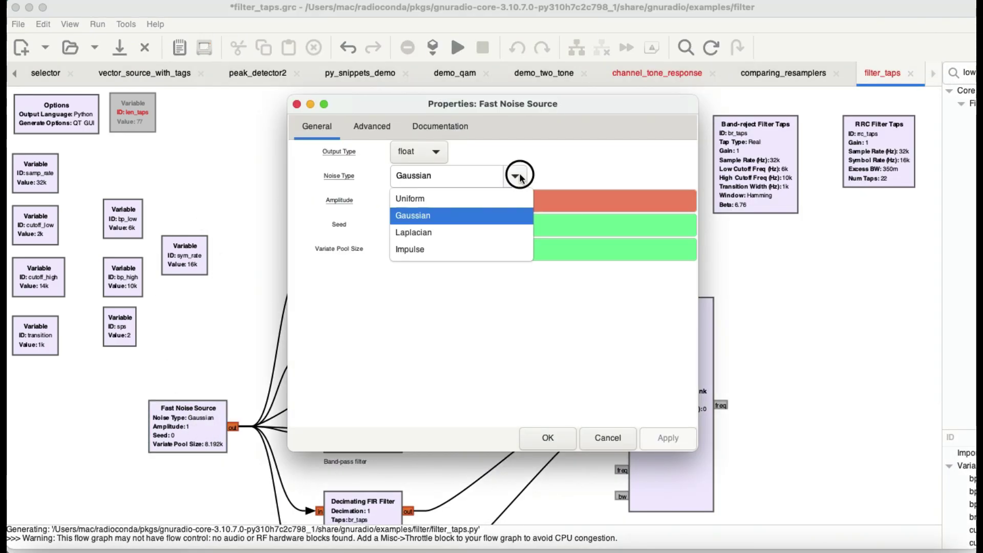
pyautogui.click(458, 232)
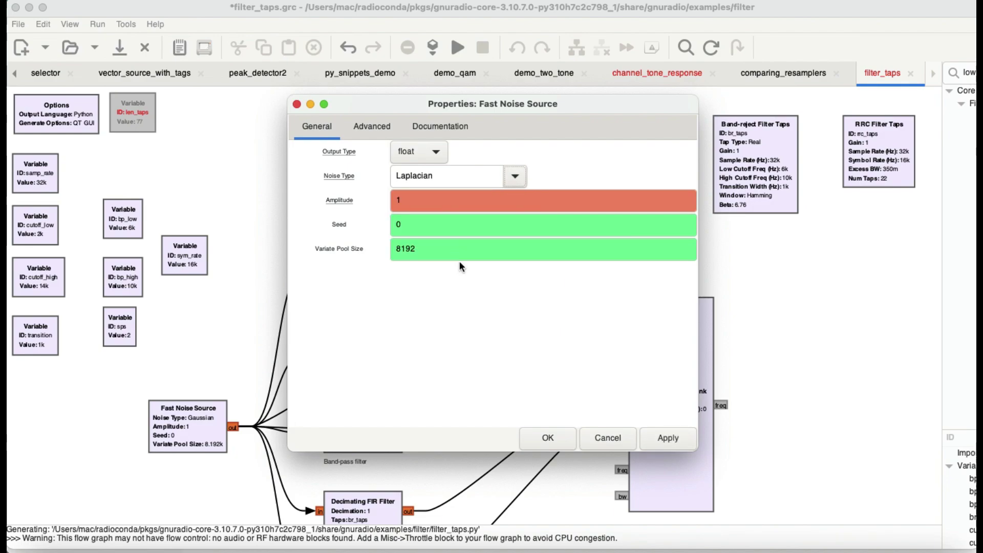
pyautogui.click(664, 445)
pyautogui.click(547, 439)
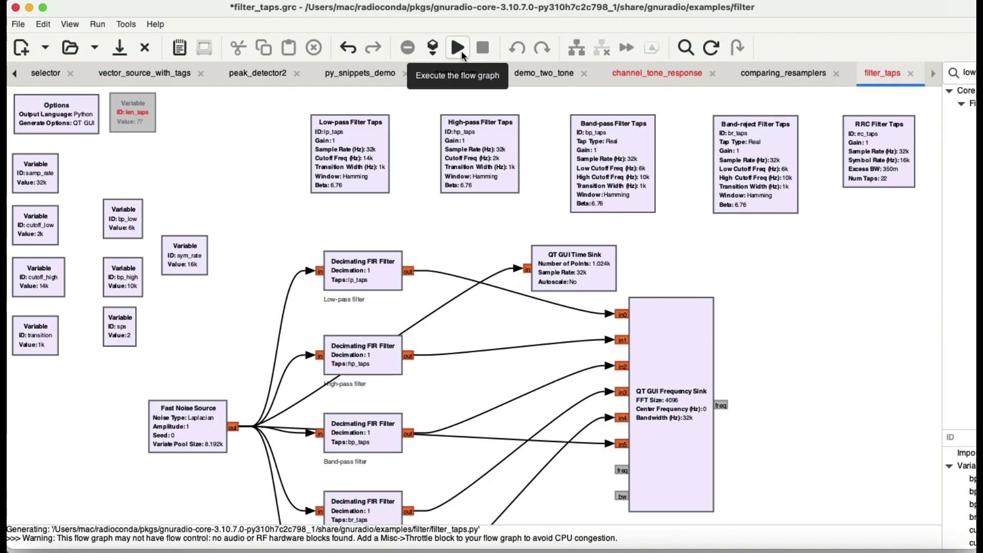
pyautogui.click(462, 51)
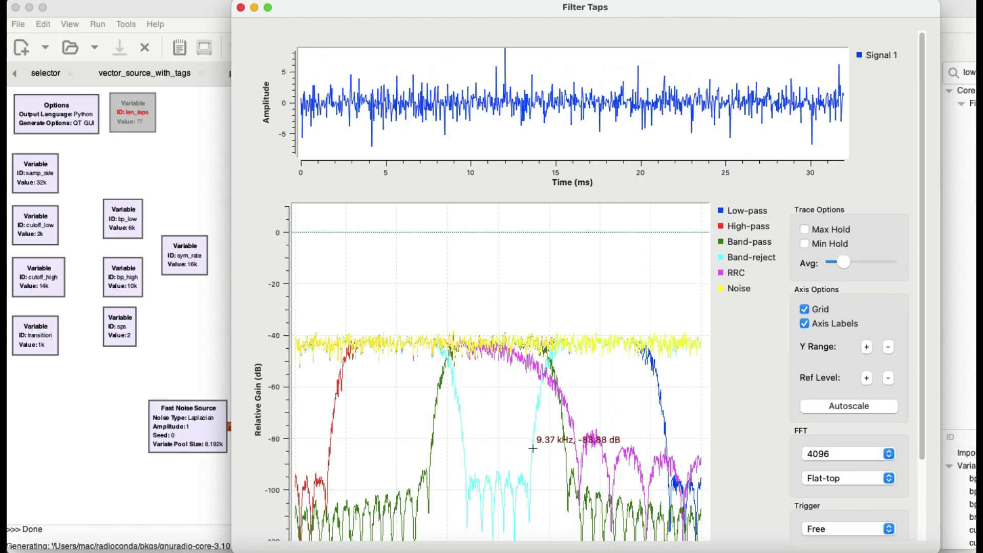
# Step: Close the plot window and set the Fast Noise Source's noise type to Impulse
pyautogui.click(241, 7)
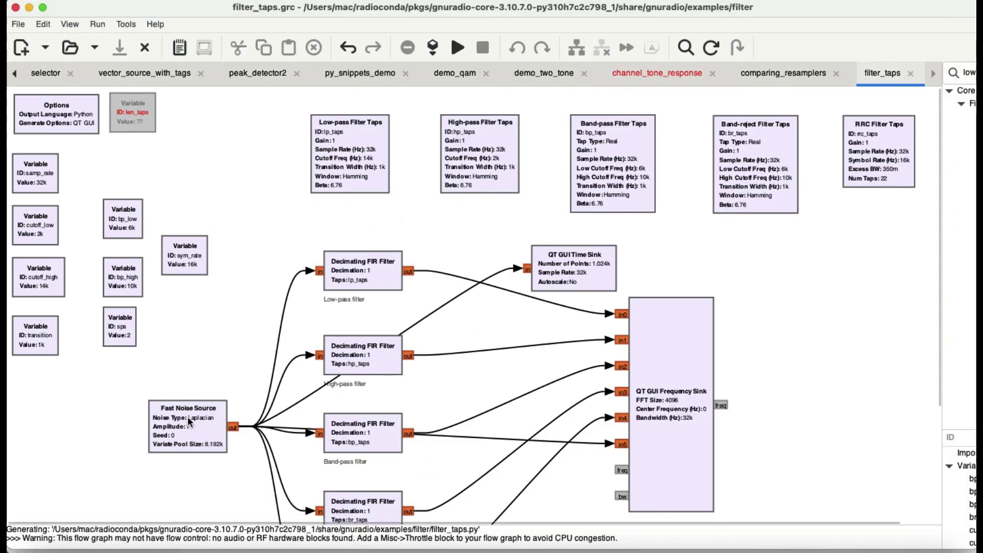
pyautogui.doubleClick(188, 417)
pyautogui.click(515, 174)
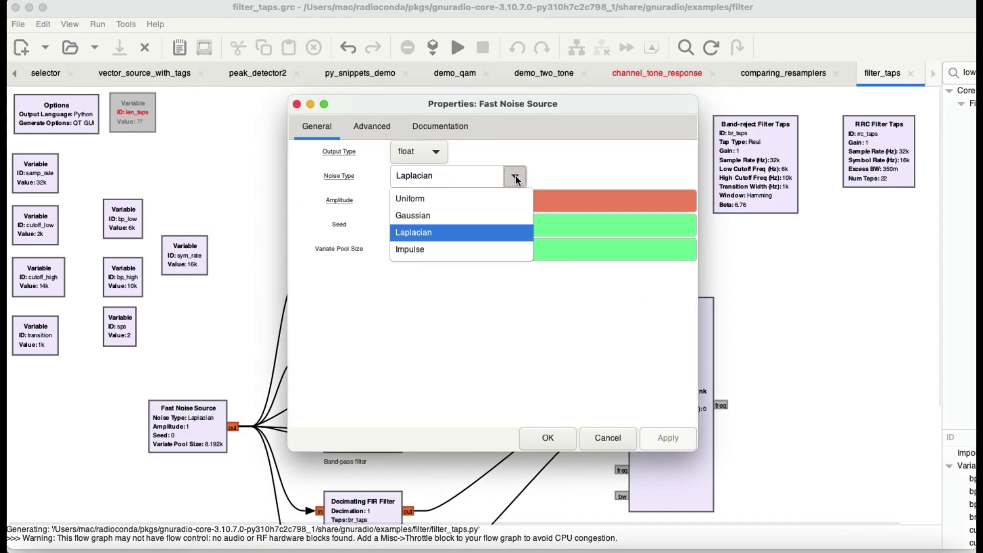
pyautogui.click(431, 250)
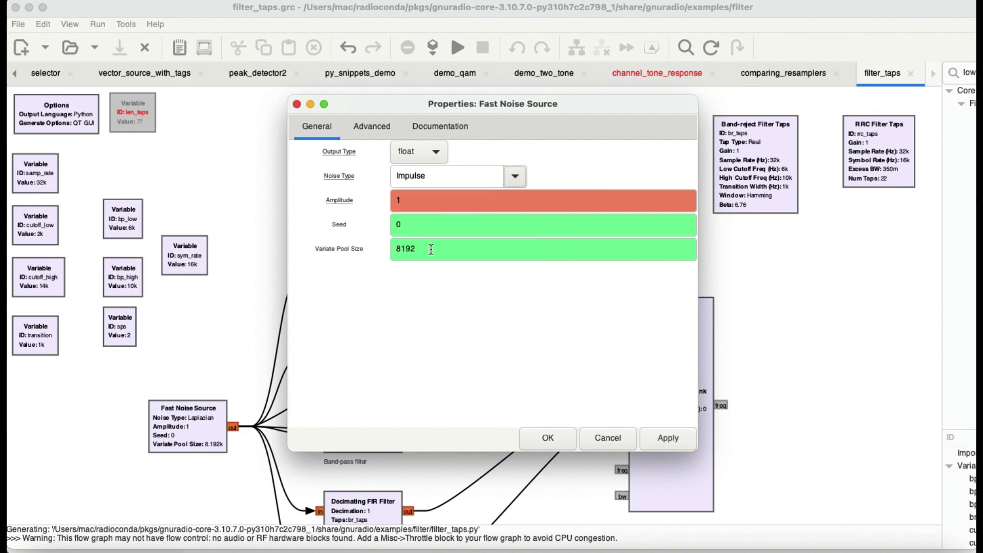
pyautogui.click(669, 439)
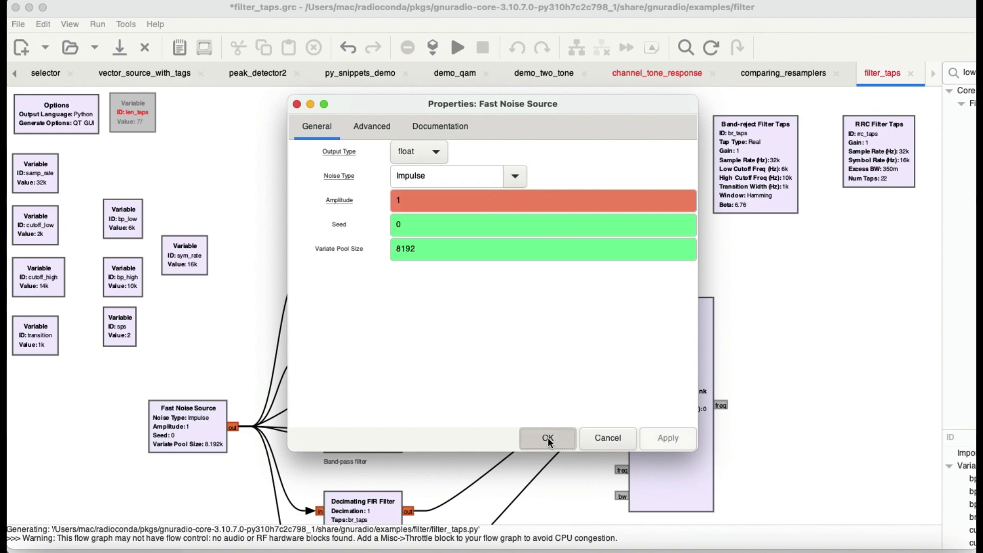
pyautogui.click(548, 438)
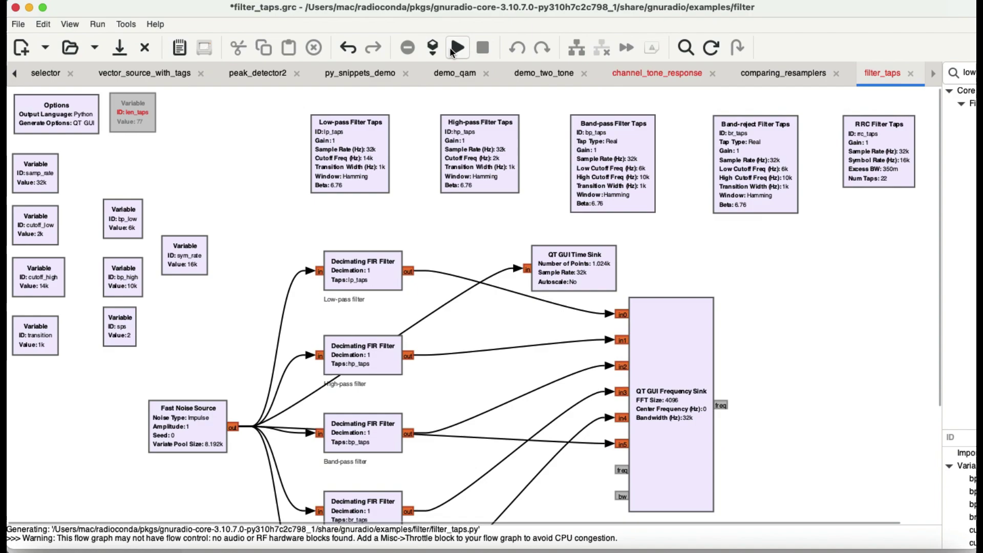
# Step: Run the flowgraph with impulse noise and hide the RRC, Band-reject, Band-pass, High-pass and Low-pass traces, leaving only Noise
pyautogui.click(455, 48)
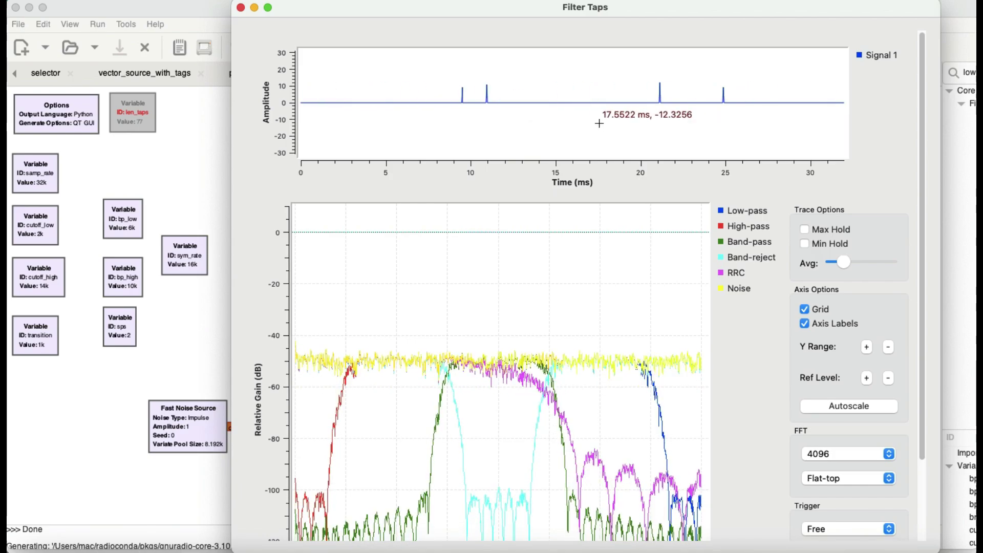
pyautogui.click(736, 273)
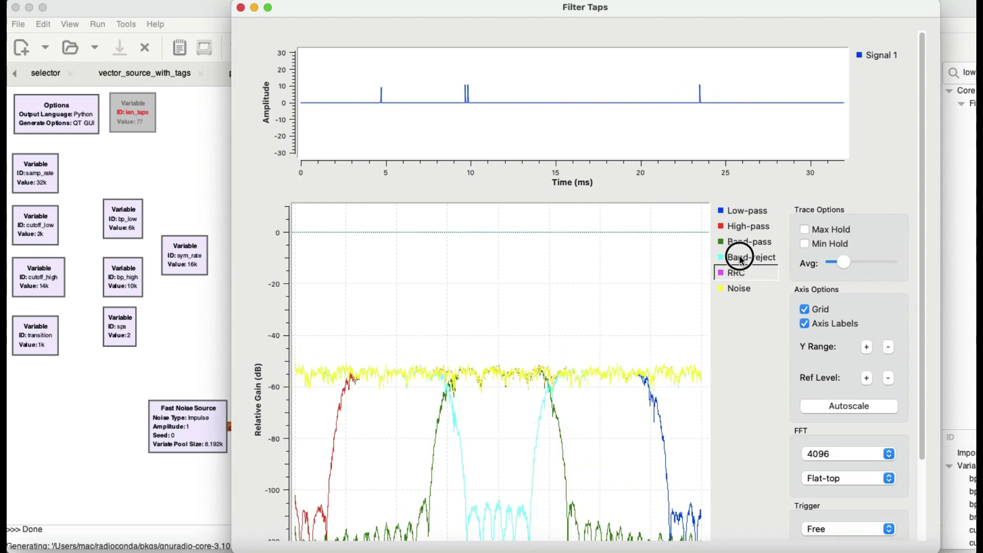
pyautogui.click(741, 258)
pyautogui.click(742, 226)
pyautogui.click(743, 212)
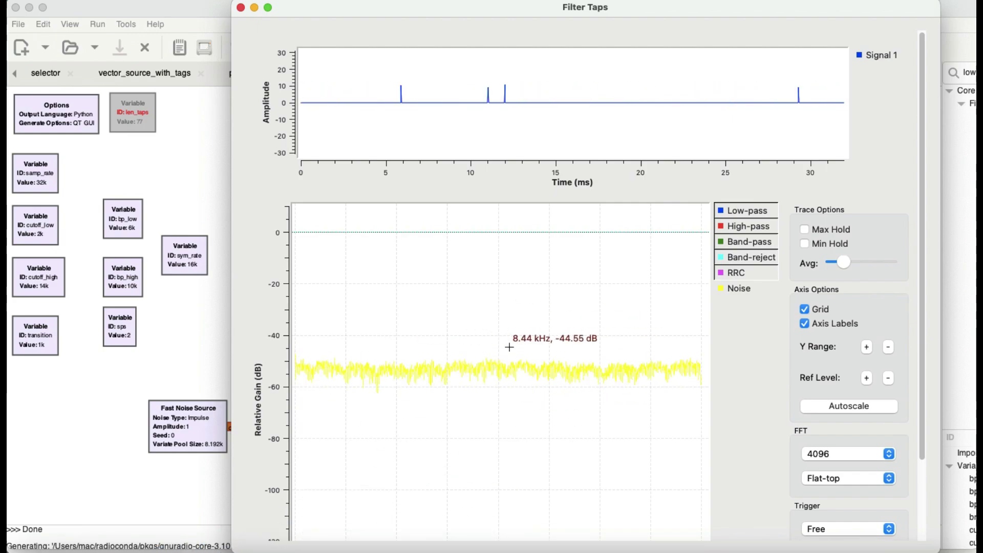
# Step: Close the plot window, set the Fast Noise Source's noise type back to Uniform and rerun the flowgraph
pyautogui.click(241, 9)
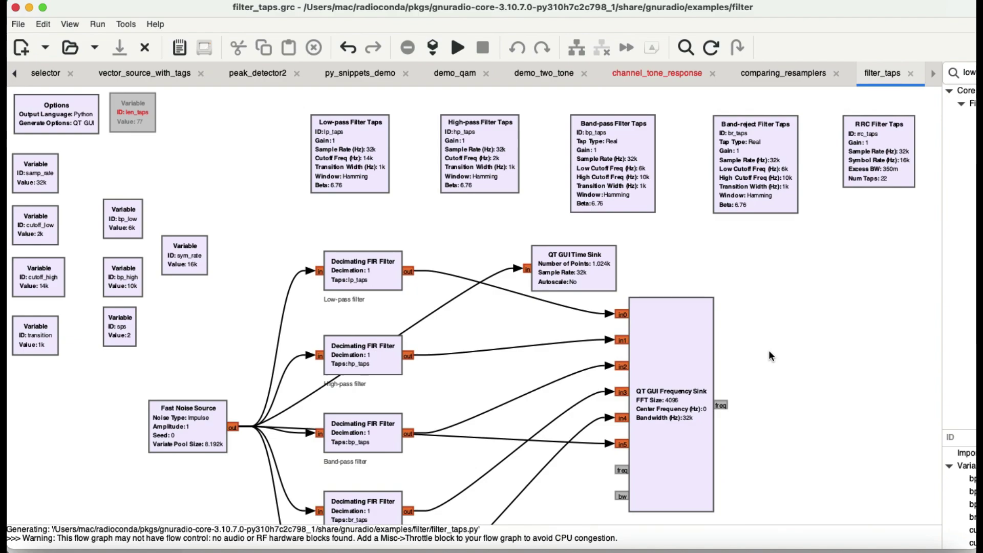
pyautogui.doubleClick(187, 410)
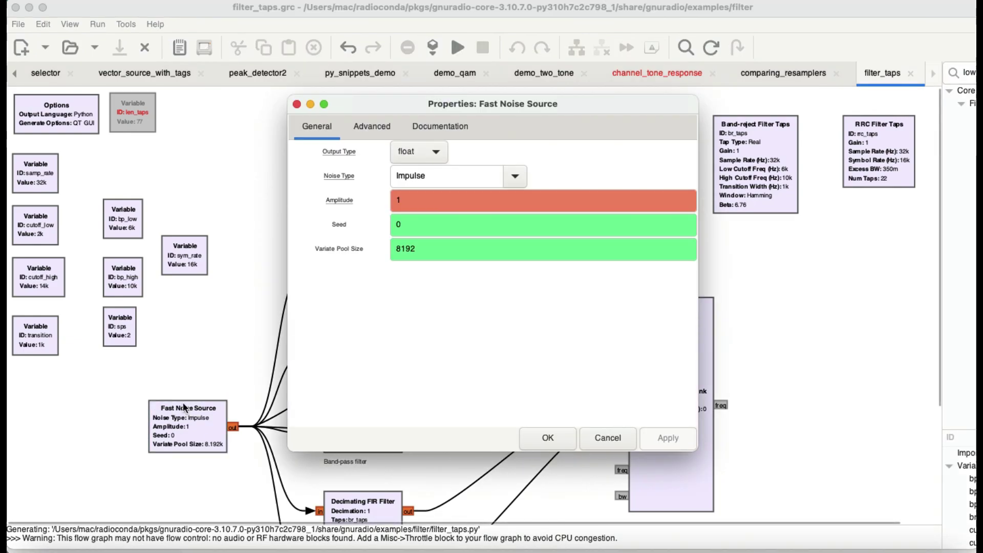
pyautogui.click(514, 184)
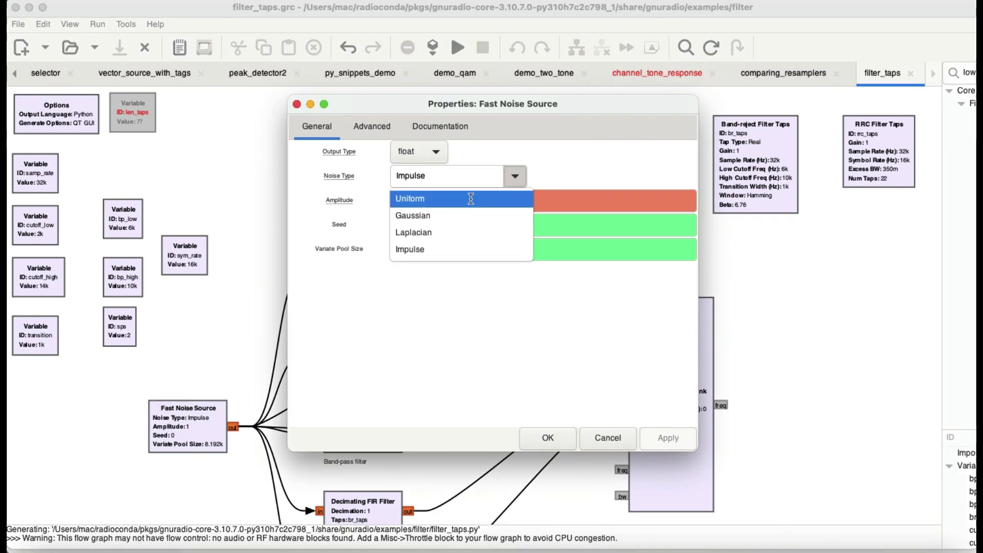
pyautogui.click(435, 199)
pyautogui.click(667, 438)
pyautogui.click(548, 437)
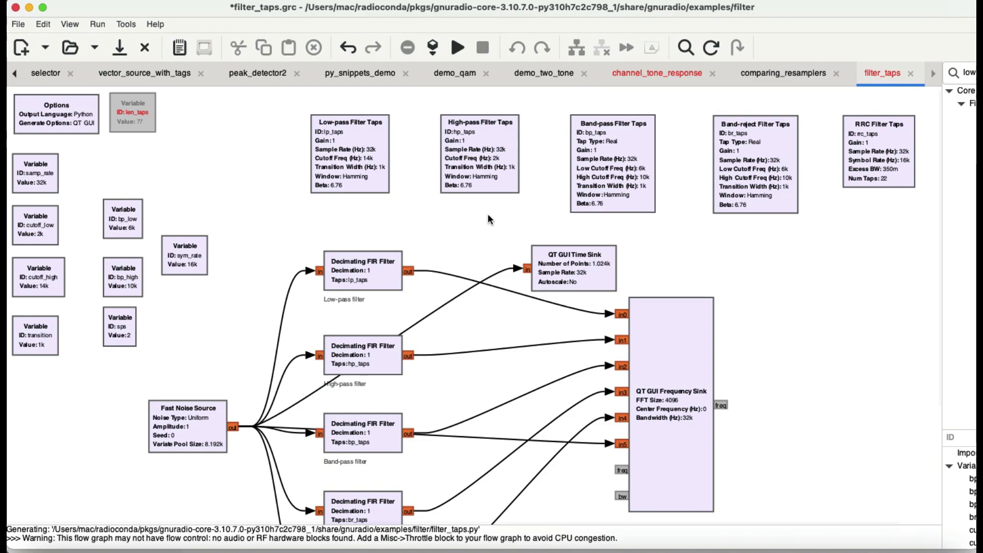
pyautogui.click(457, 49)
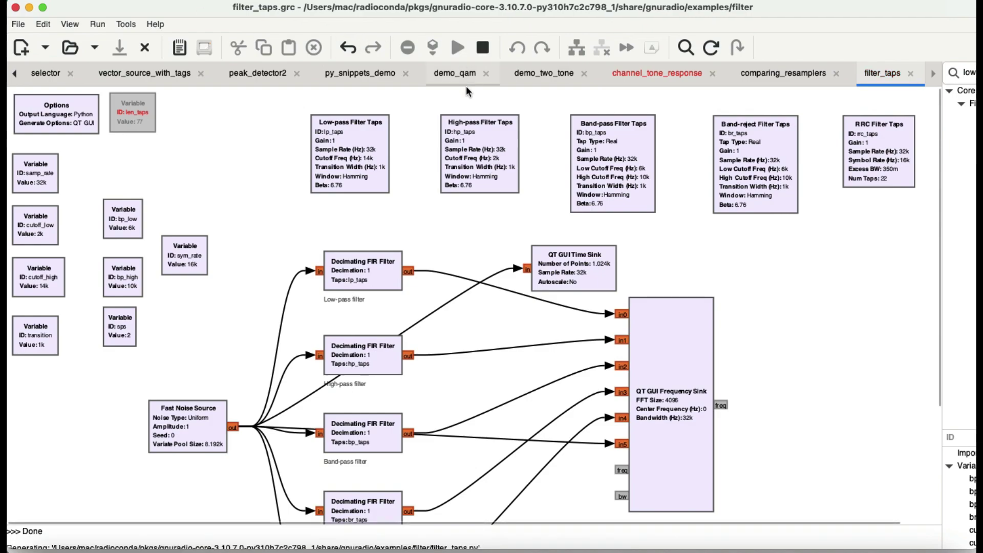